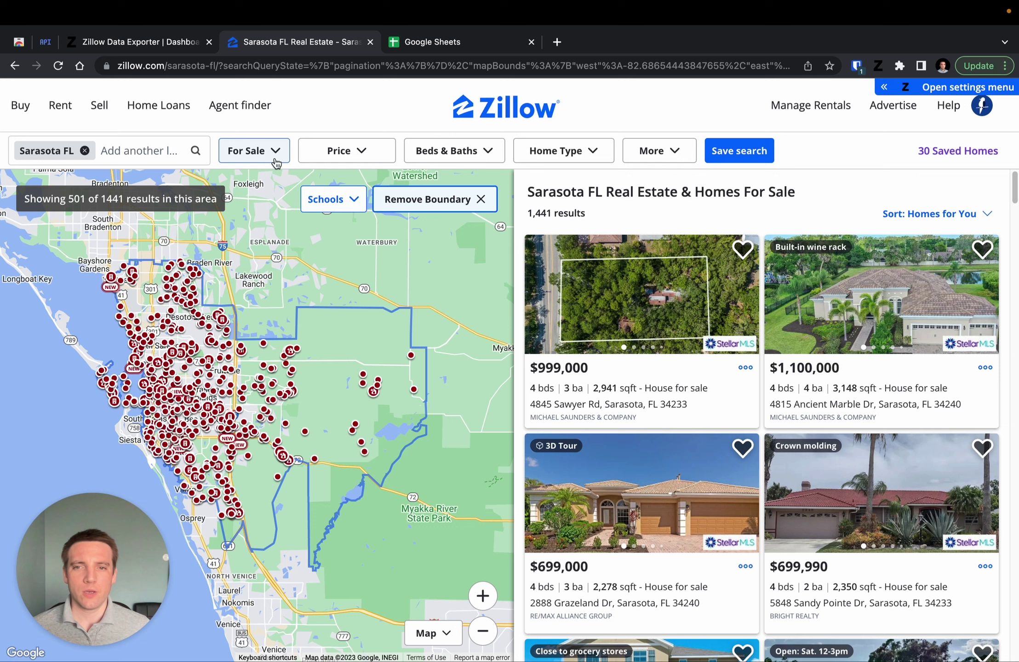
Open the For Sale listing-type filter and dismiss it without changing anything.
{"action": "left_click", "coordinate": [256, 153]}
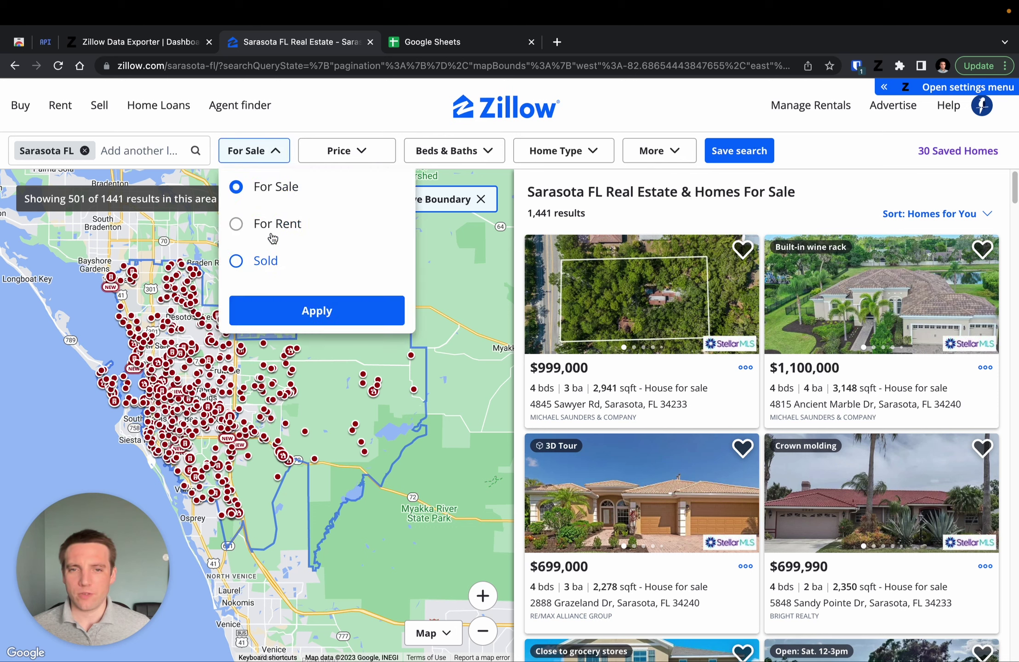
{"action": "left_click", "coordinate": [577, 127]}
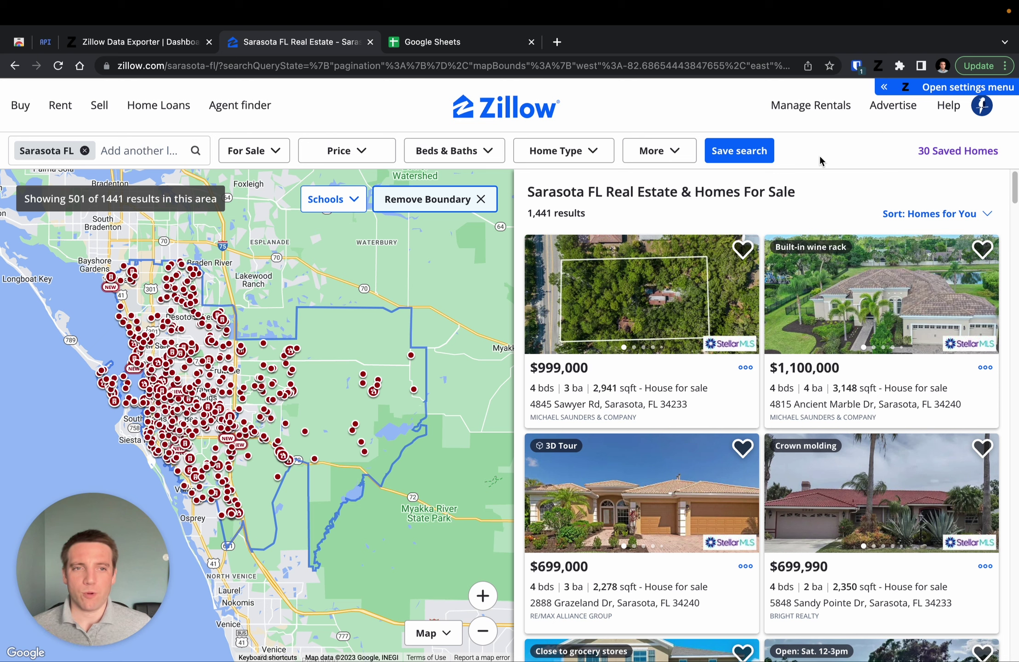
In the exporter's Export settings, change the export file format from Excel (.xlsx) to CSV.
{"action": "left_click", "coordinate": [886, 88]}
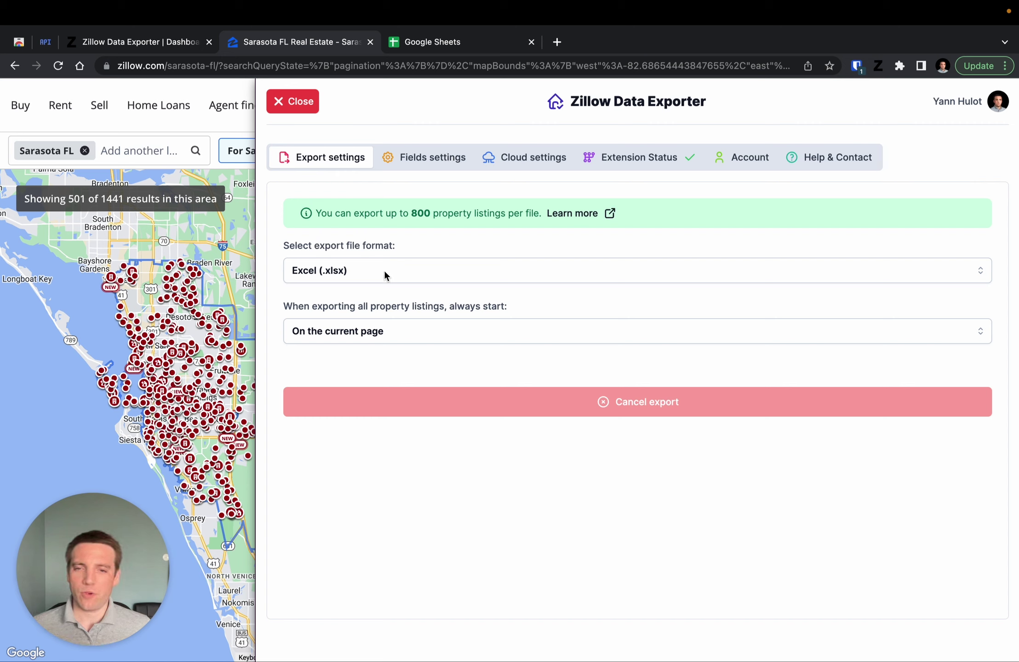
{"action": "left_click", "coordinate": [395, 274]}
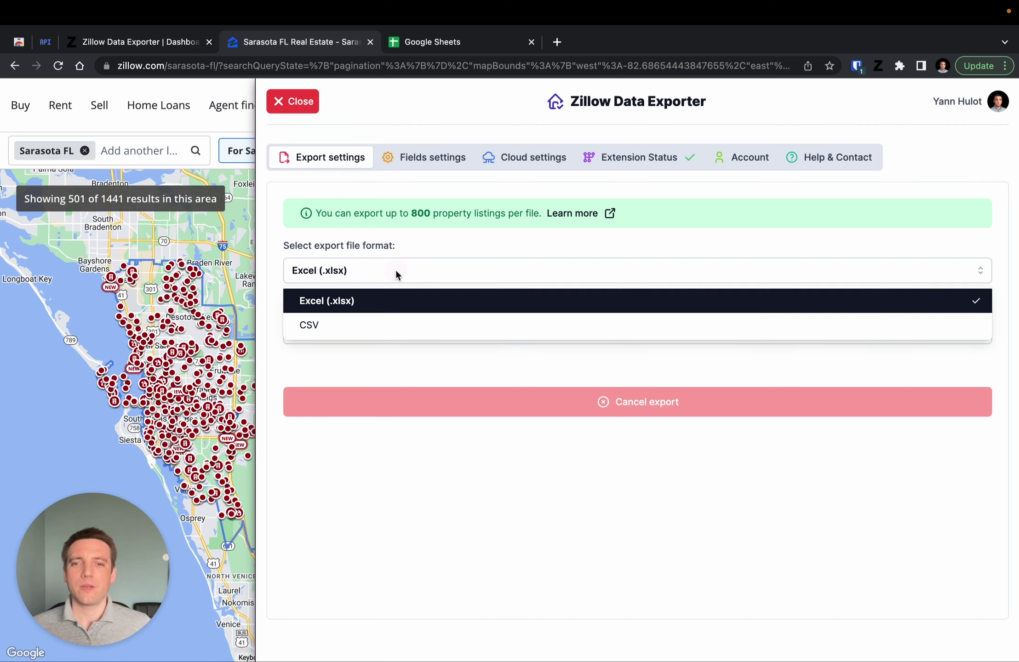
{"action": "left_click", "coordinate": [345, 331]}
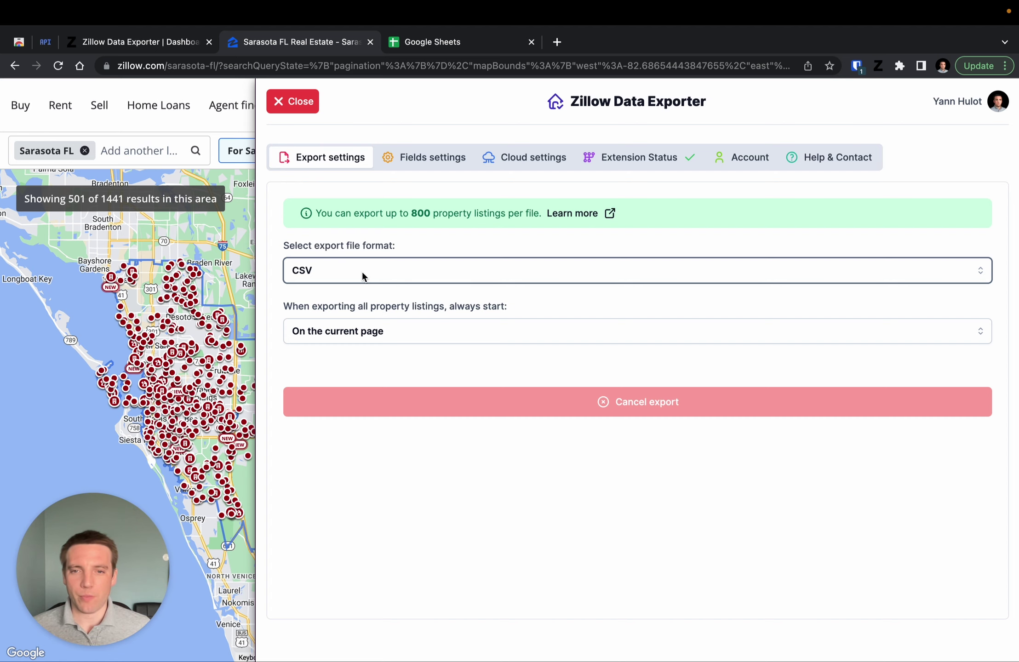
In Fields settings, select all for-sale listing fields and save the for-sale settings.
{"action": "left_click", "coordinate": [432, 157]}
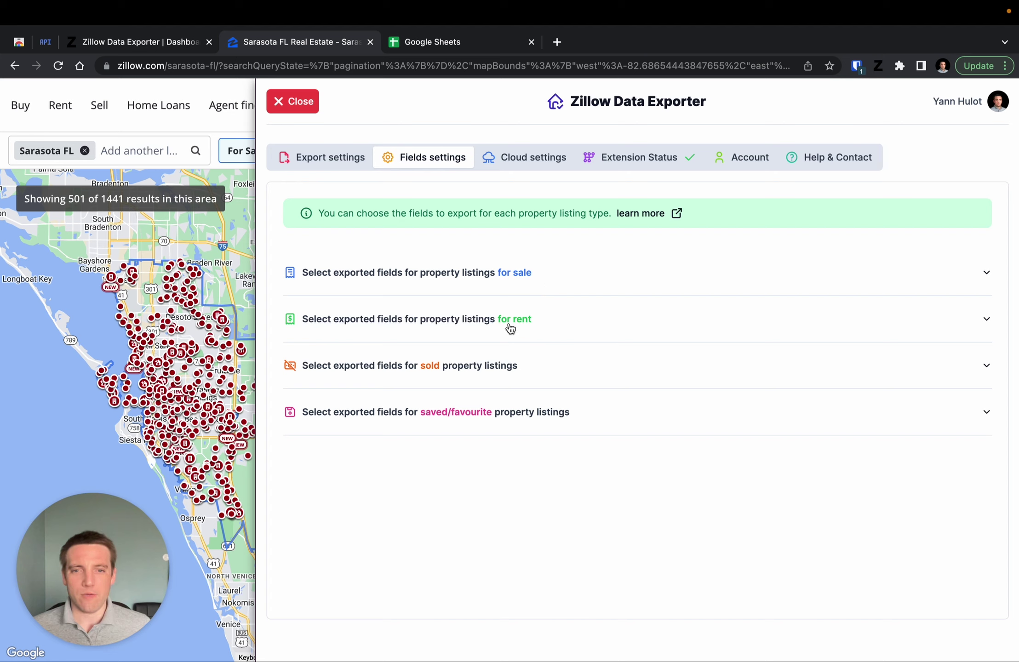
{"action": "left_click", "coordinate": [575, 274]}
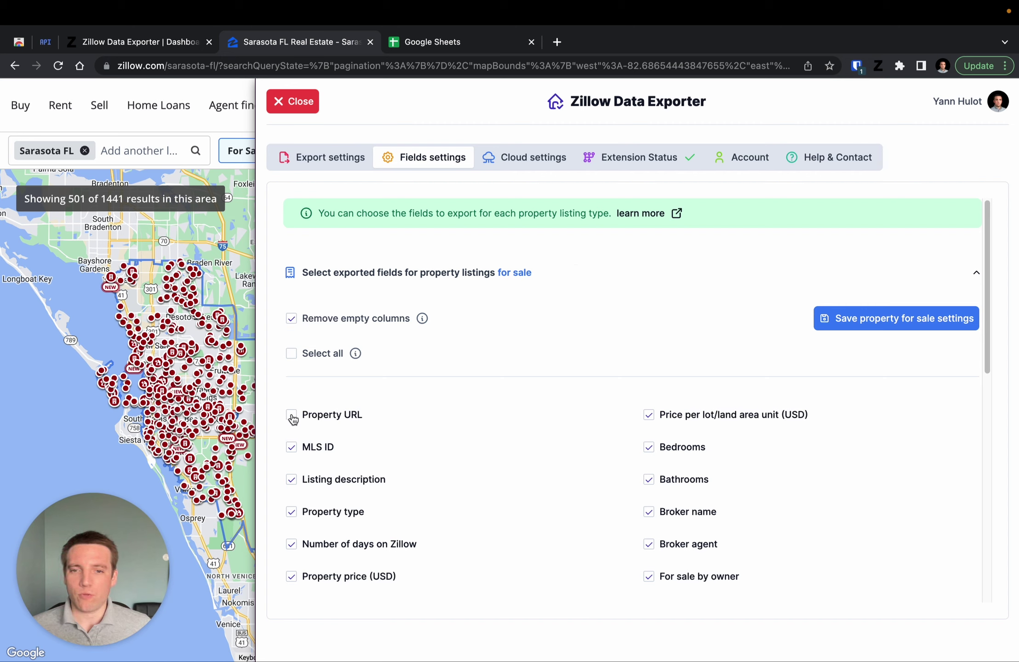
{"action": "left_click", "coordinate": [294, 356]}
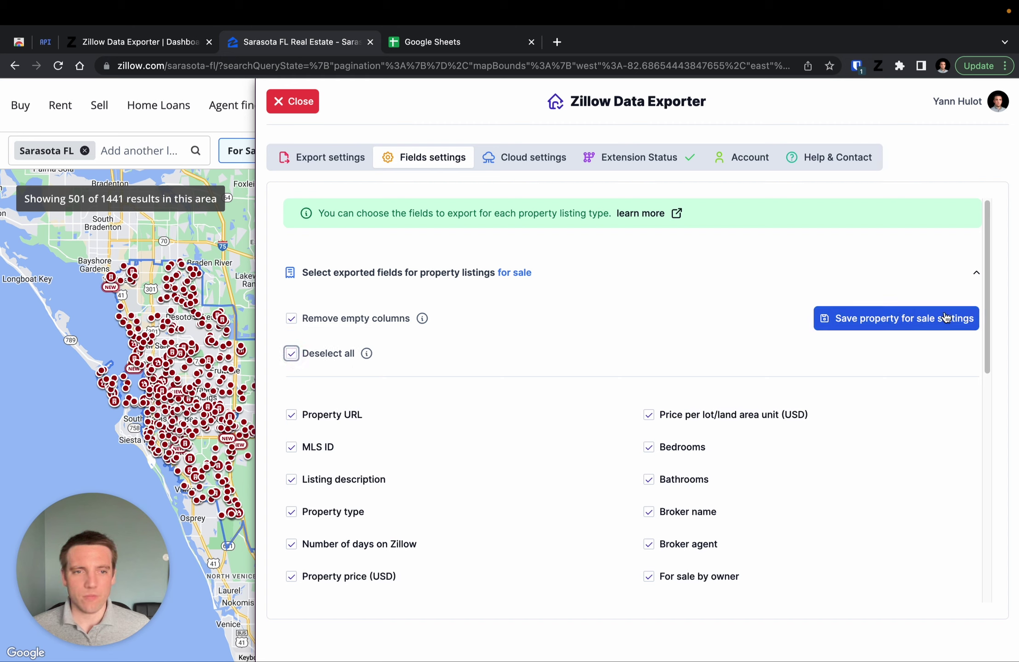
{"action": "left_click", "coordinate": [919, 319]}
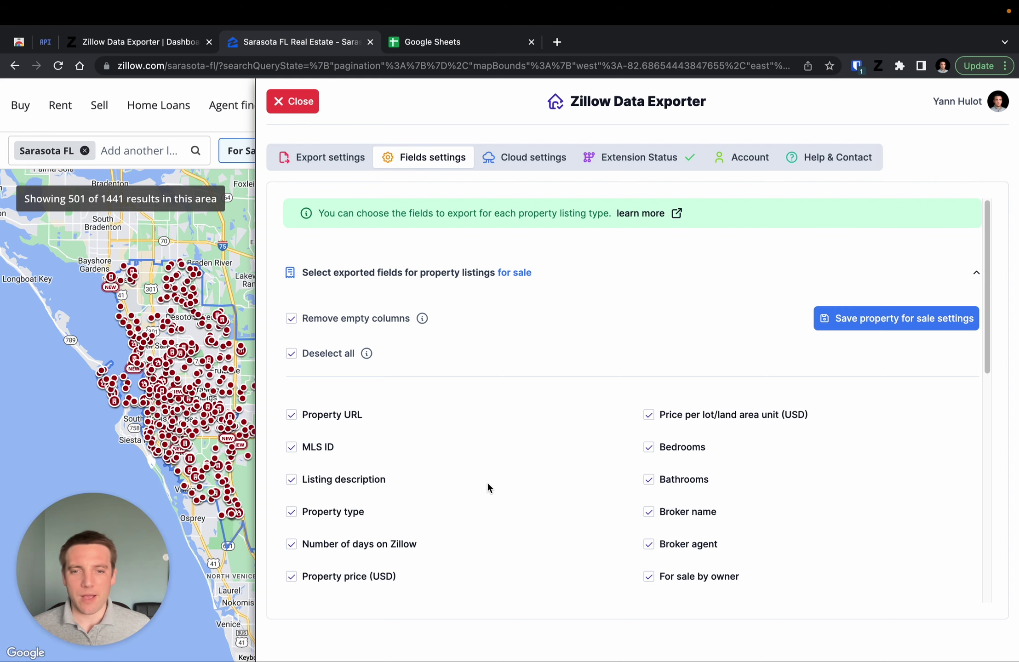
Show Cloud settings, with Google Sheets export and export history enabled and computer downloads off.
{"action": "scroll", "coordinate": [487, 481], "scroll_direction": "down", "scroll_amount": 4}
{"action": "scroll", "coordinate": [498, 476], "scroll_direction": "down", "scroll_amount": 10}
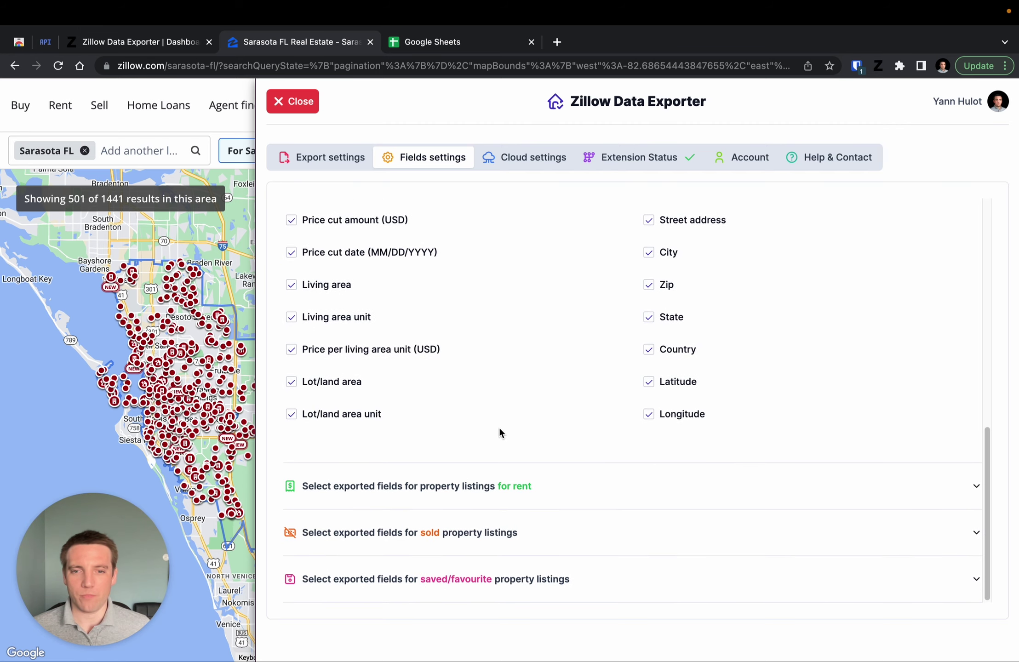
{"action": "scroll", "coordinate": [498, 426], "scroll_direction": "up", "scroll_amount": 14}
{"action": "left_click", "coordinate": [519, 167]}
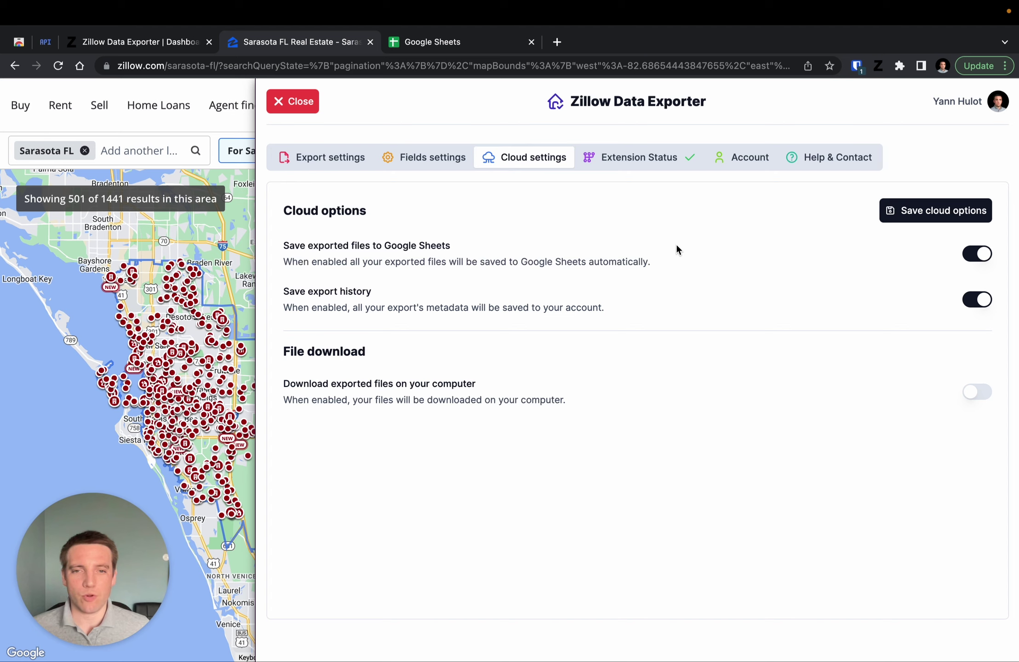
{"action": "left_click", "coordinate": [980, 395]}
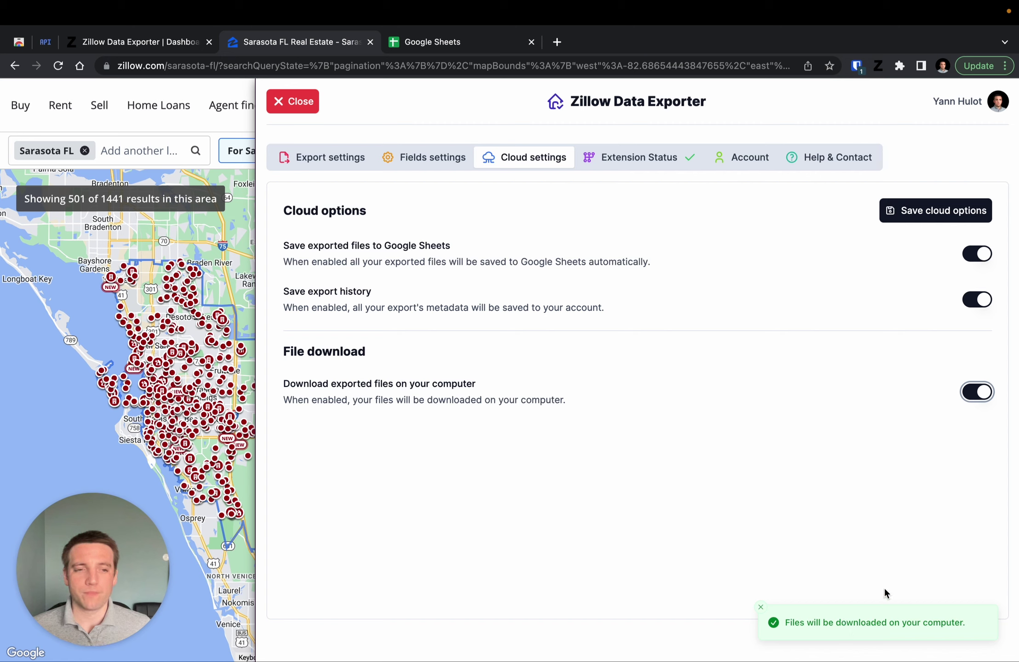
{"action": "left_click", "coordinate": [977, 392]}
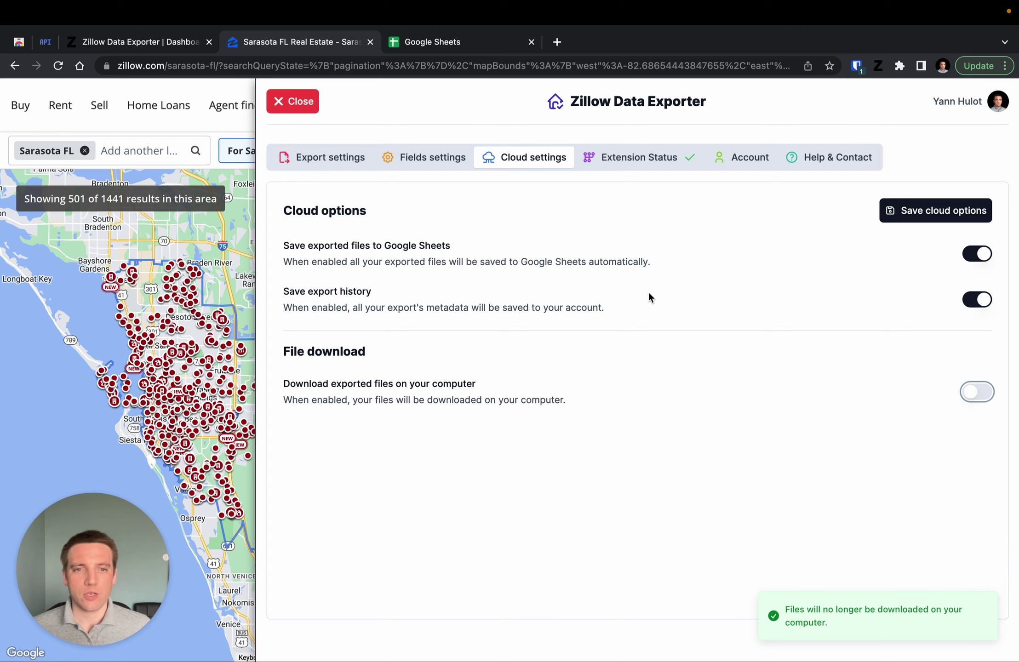
Show the Extension Status page with its real-time performance alerts notice for paying subscribers.
{"action": "left_click", "coordinate": [627, 166]}
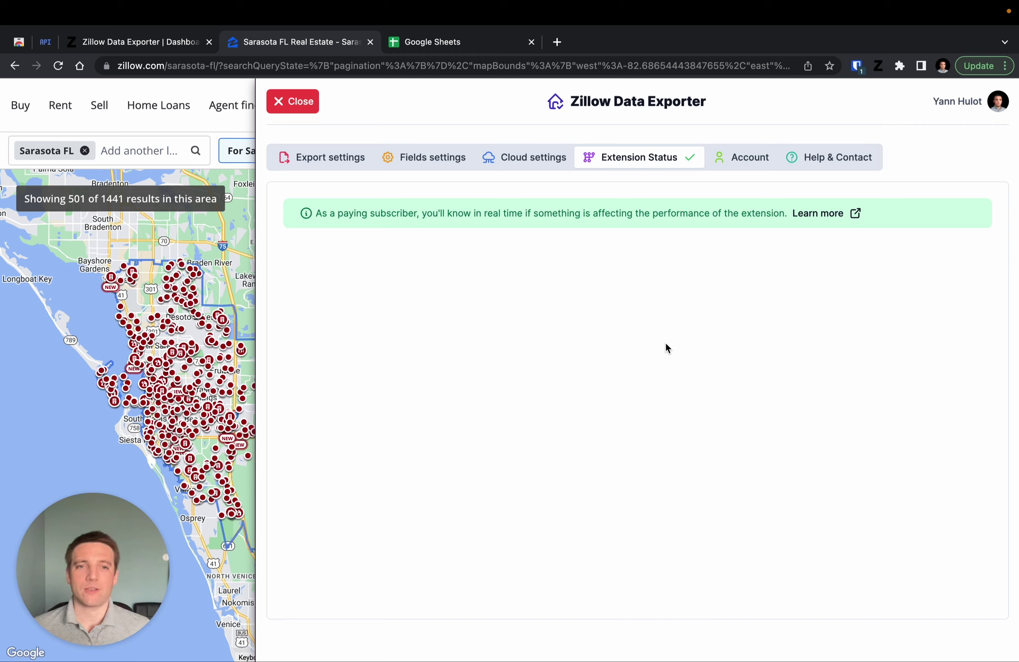
Review the Monthly Starter Plan on the Account tab, then switch to Help & Contact.
{"action": "left_click", "coordinate": [735, 155]}
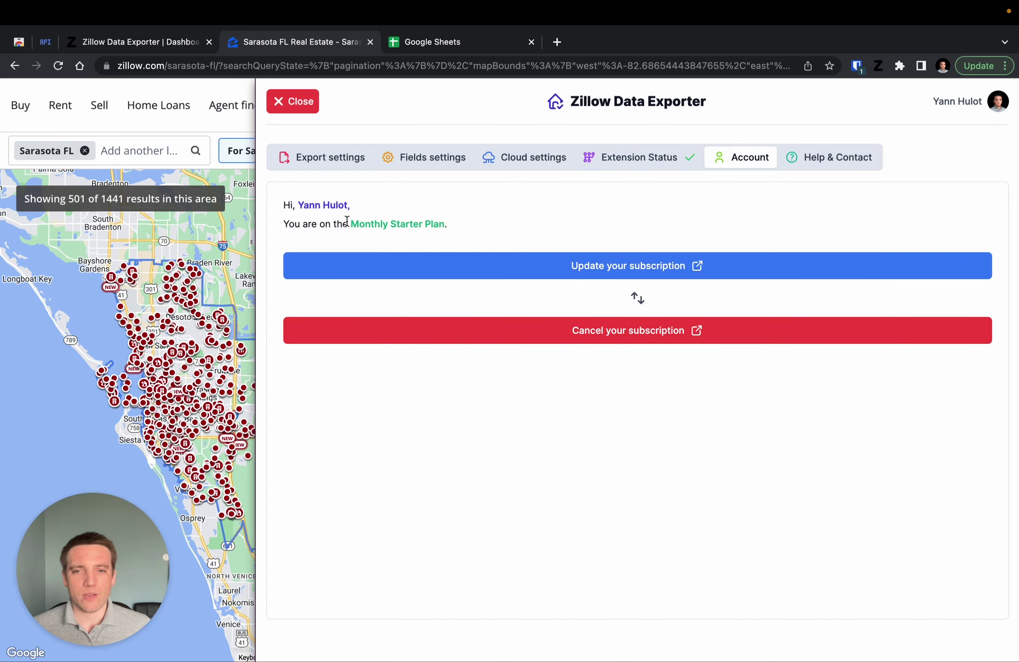
{"action": "left_click_drag", "start_coordinate": [349, 224], "coordinate": [451, 225]}
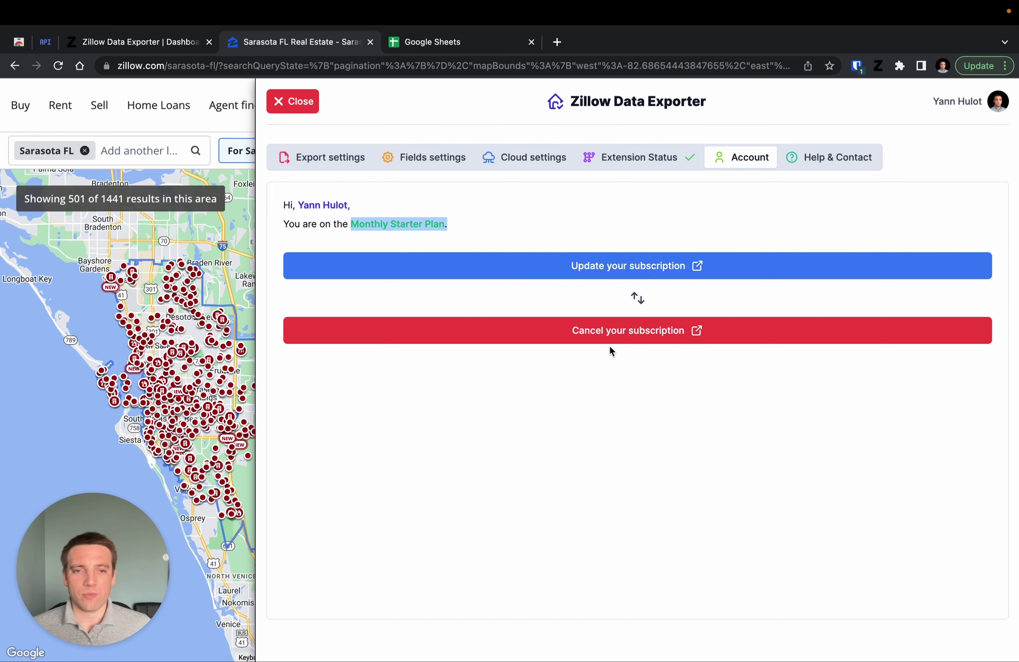
{"action": "left_click", "coordinate": [525, 224]}
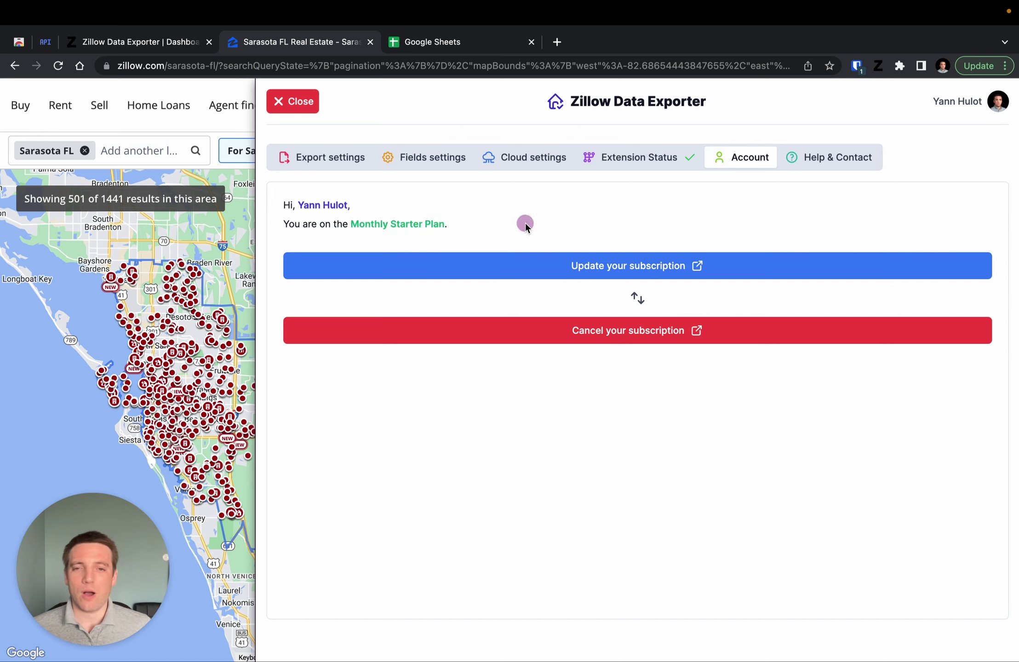
{"action": "left_click", "coordinate": [857, 160]}
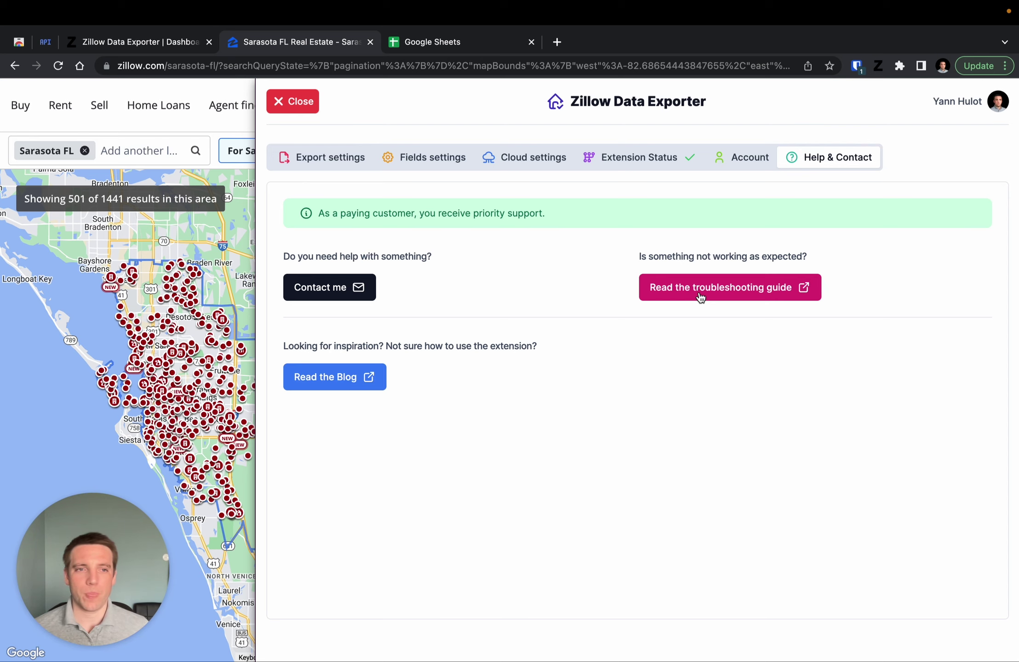
Close the exporter settings panel and unpin then re-pin Zillow Data Exporter in Chrome's Extensions menu.
{"action": "left_click", "coordinate": [282, 109]}
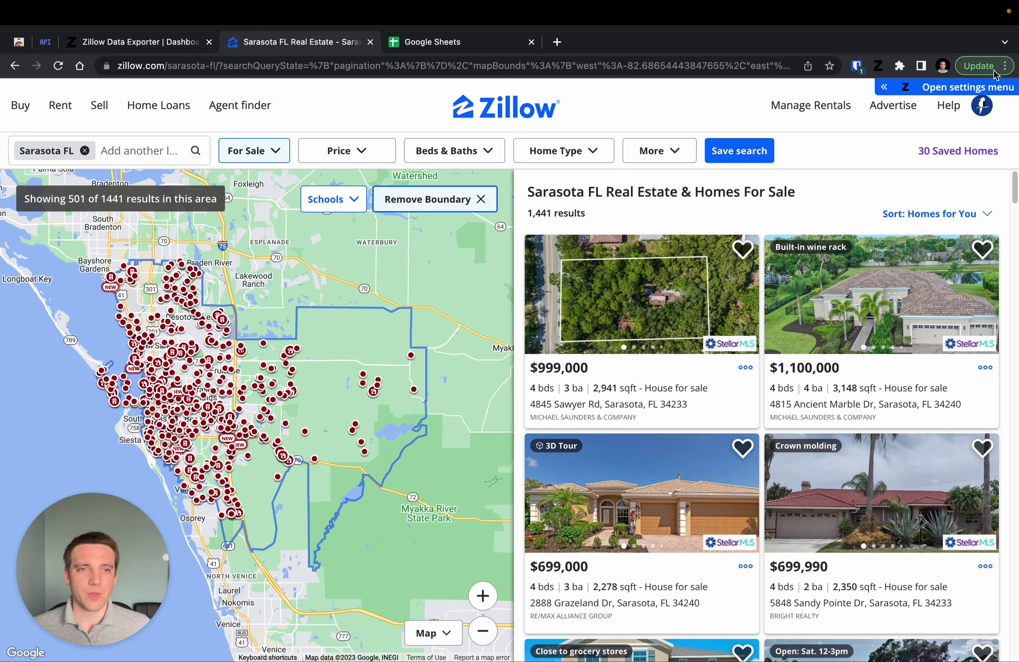
{"action": "left_click", "coordinate": [900, 66]}
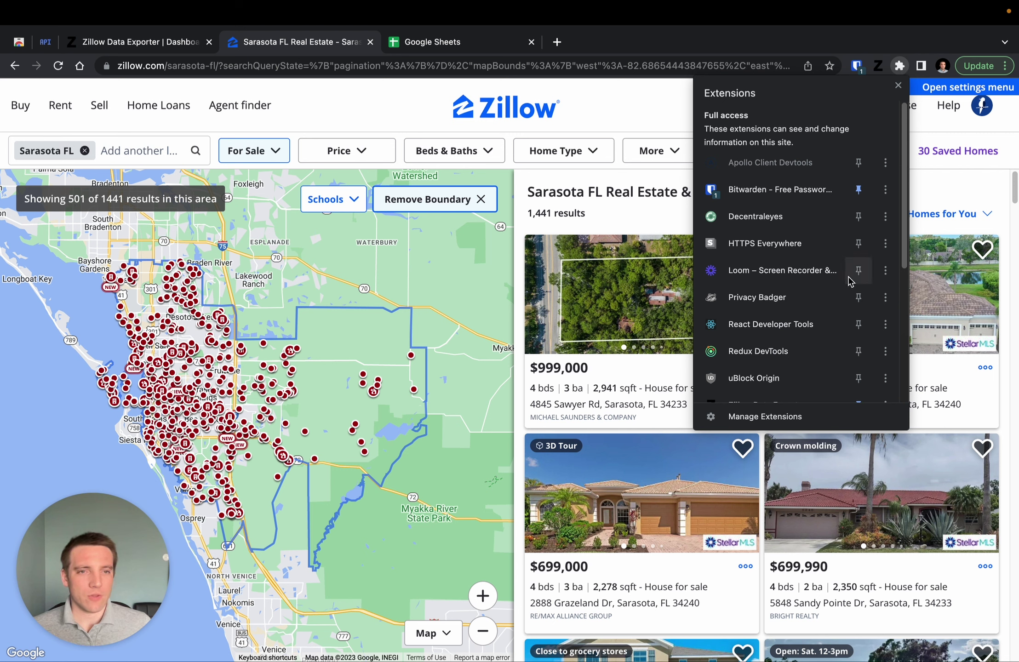
{"action": "scroll", "coordinate": [855, 266], "scroll_direction": "down", "scroll_amount": 3}
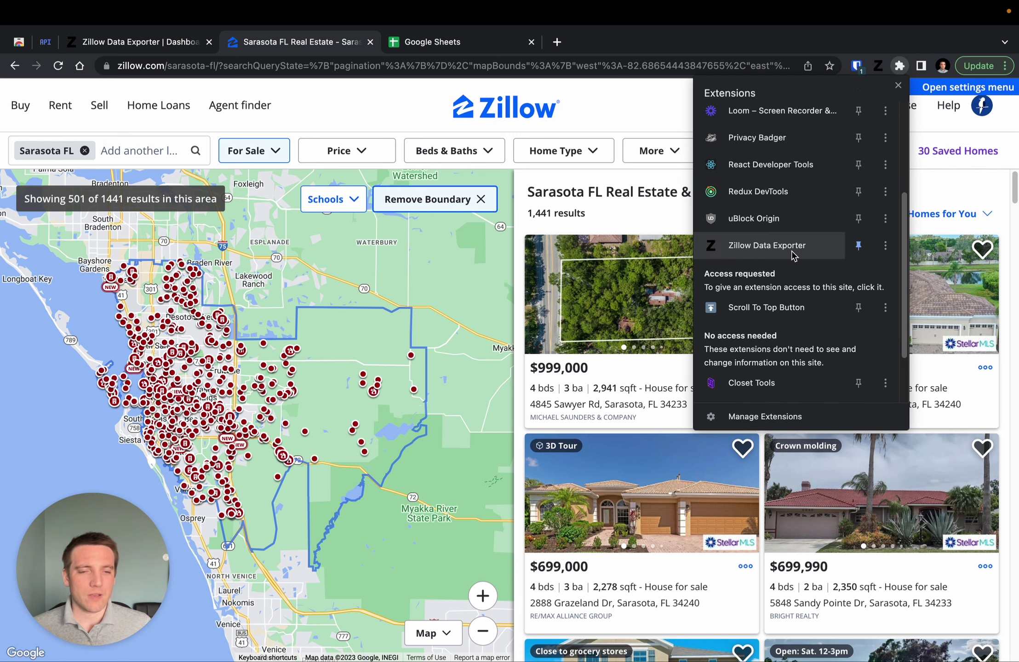
{"action": "left_click", "coordinate": [858, 248]}
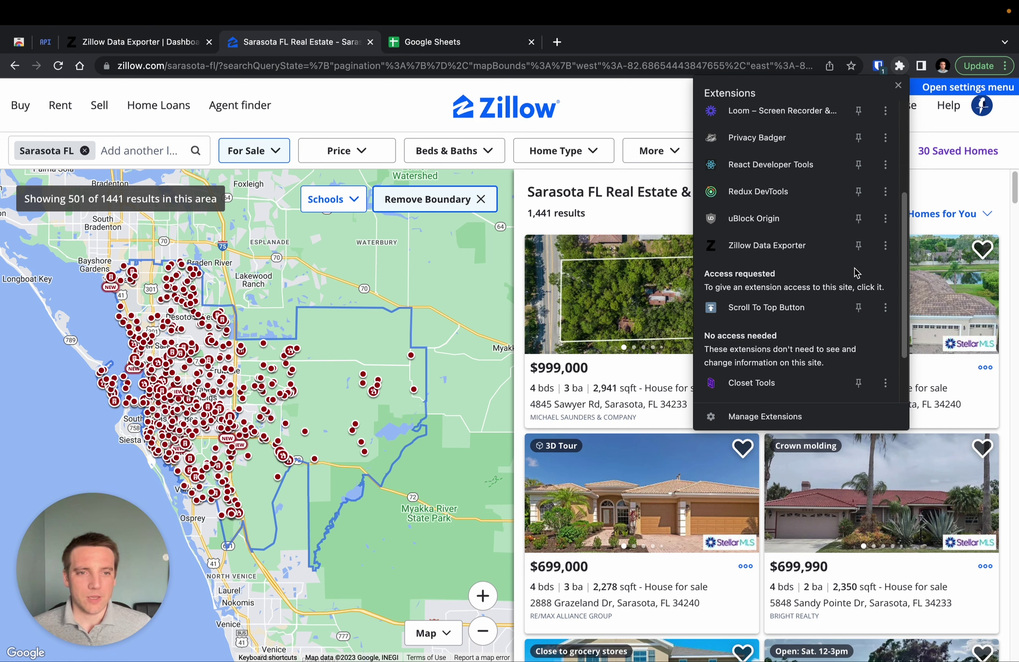
{"action": "left_click", "coordinate": [858, 249]}
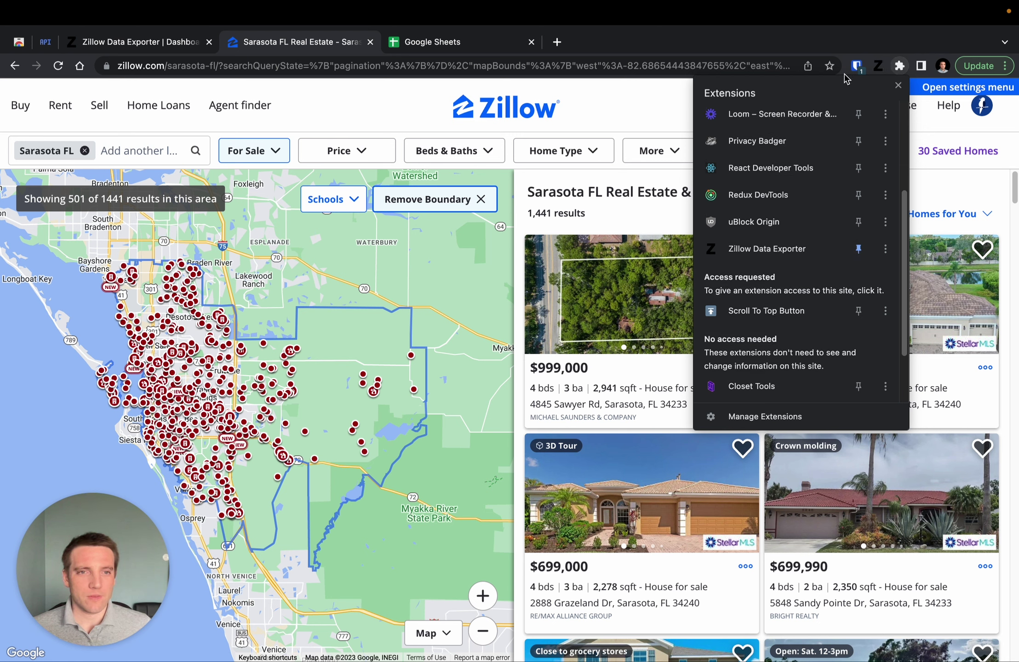
{"action": "left_click", "coordinate": [878, 66]}
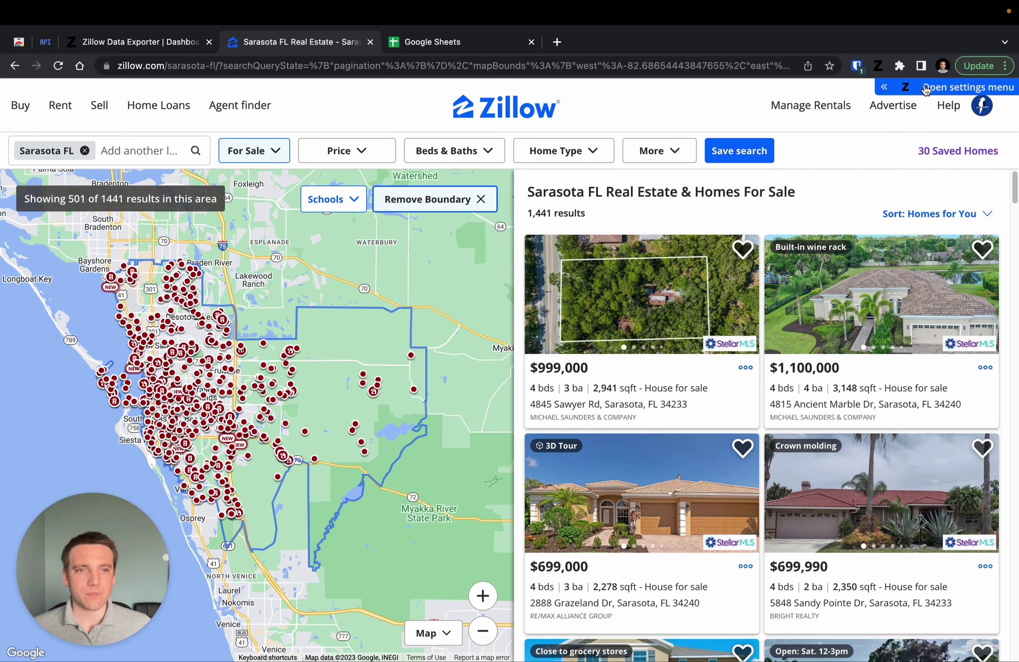
Show the exporter popup offering this-page (up to 40) or all-listings (up to 800) export.
{"action": "left_click", "coordinate": [878, 68]}
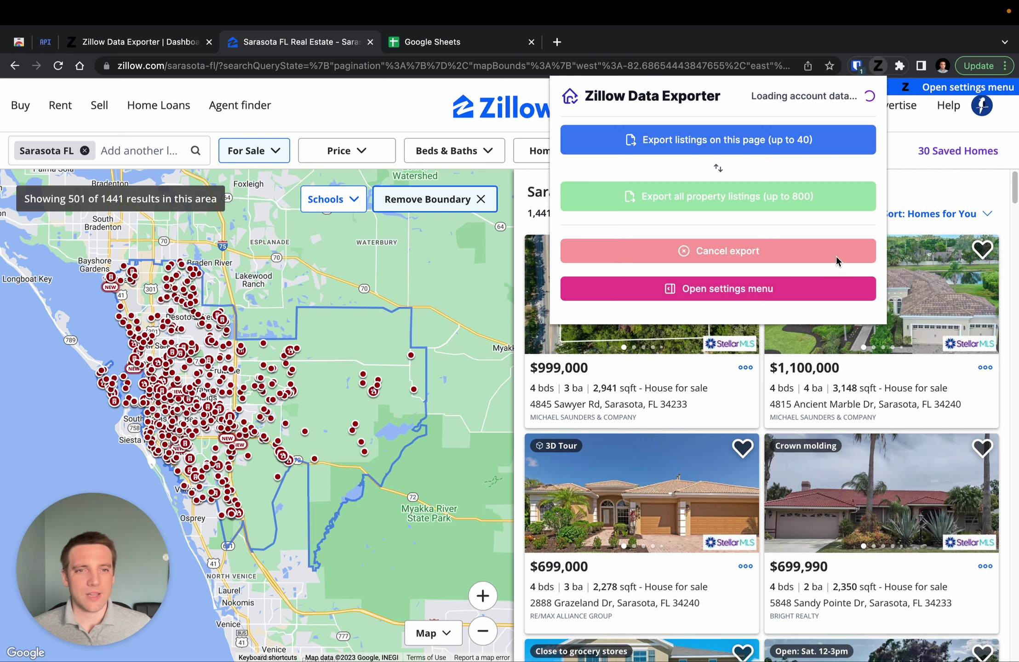
{"action": "left_click_drag", "start_coordinate": [800, 98], "coordinate": [848, 110]}
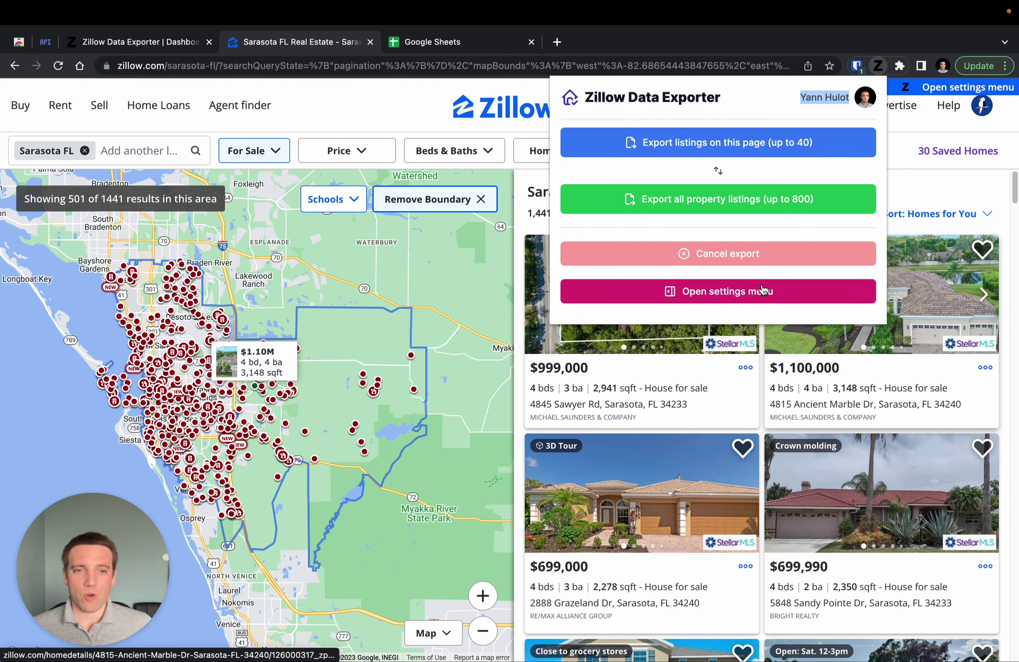
{"action": "left_click", "coordinate": [725, 300]}
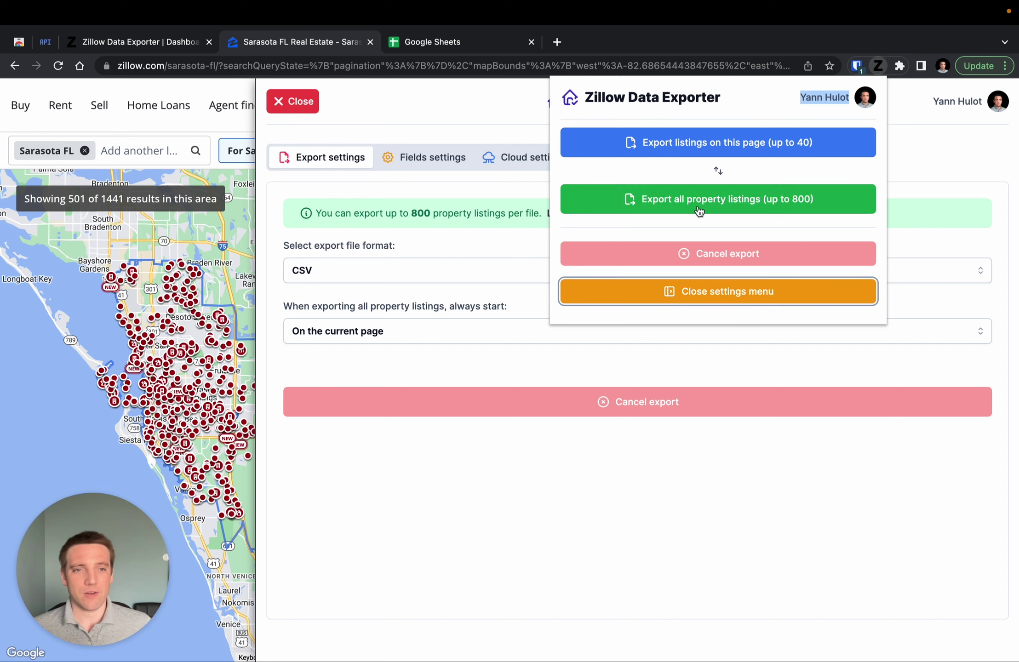
{"action": "left_click", "coordinate": [747, 297]}
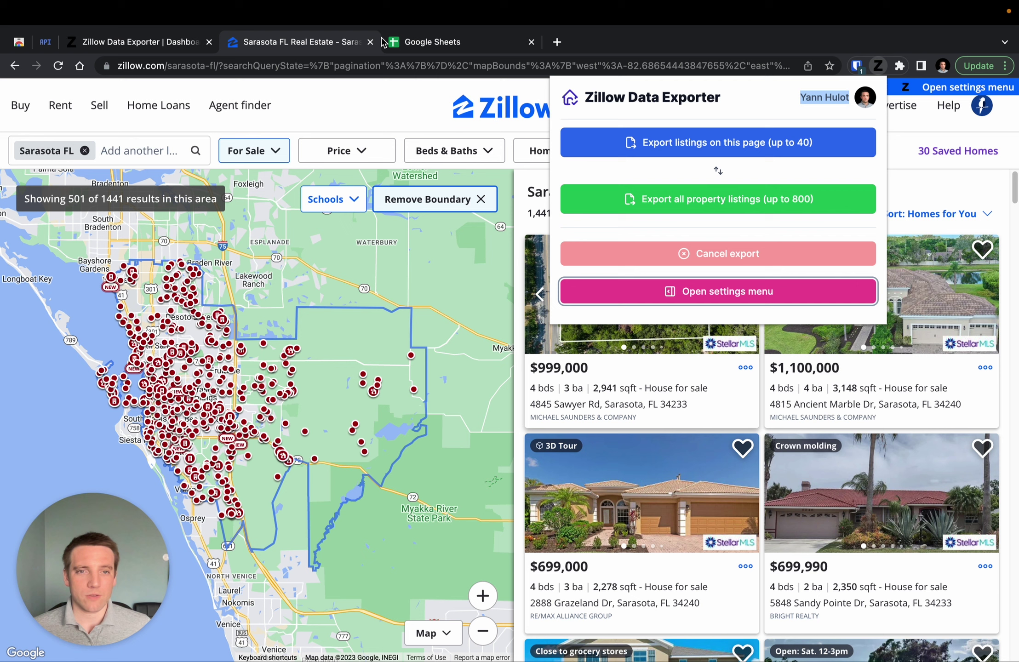
{"action": "left_click", "coordinate": [460, 42]}
{"action": "left_click", "coordinate": [425, 373]}
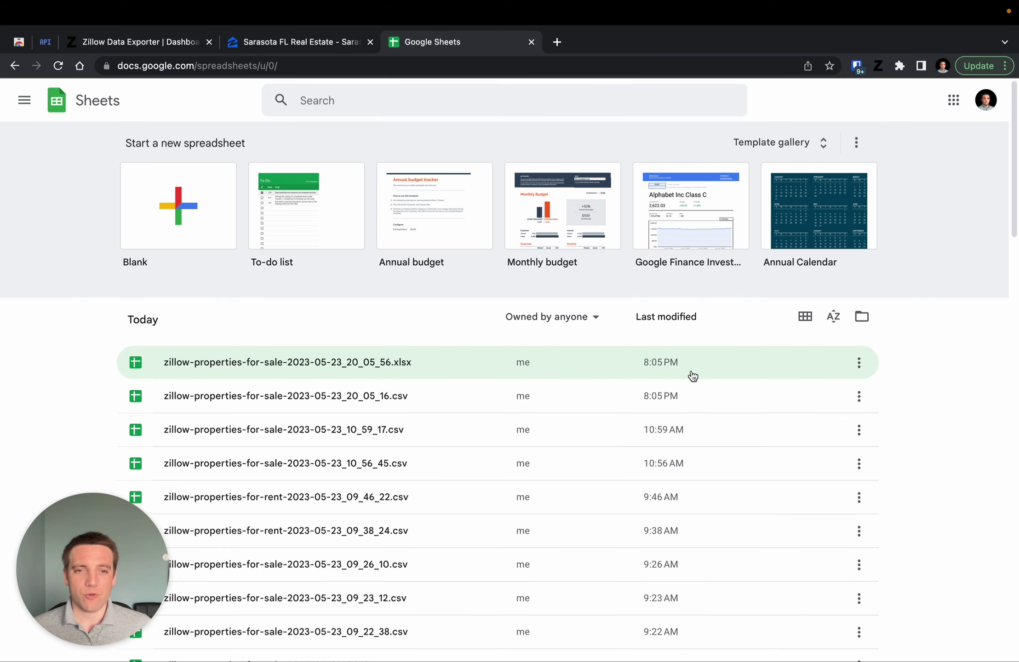
{"action": "left_click", "coordinate": [311, 46]}
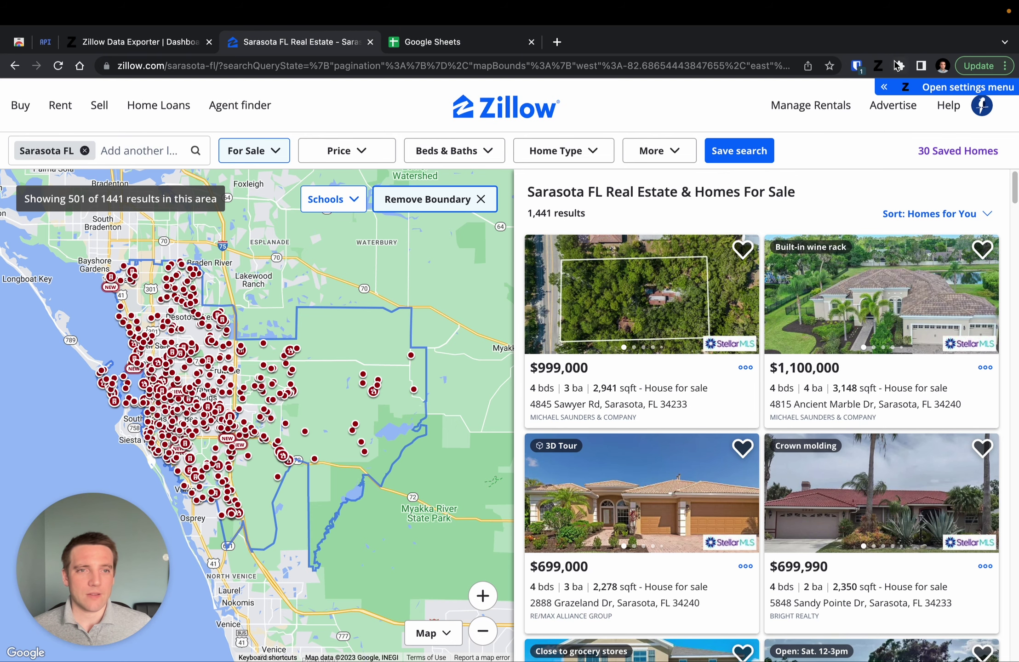
{"action": "left_click", "coordinate": [878, 68]}
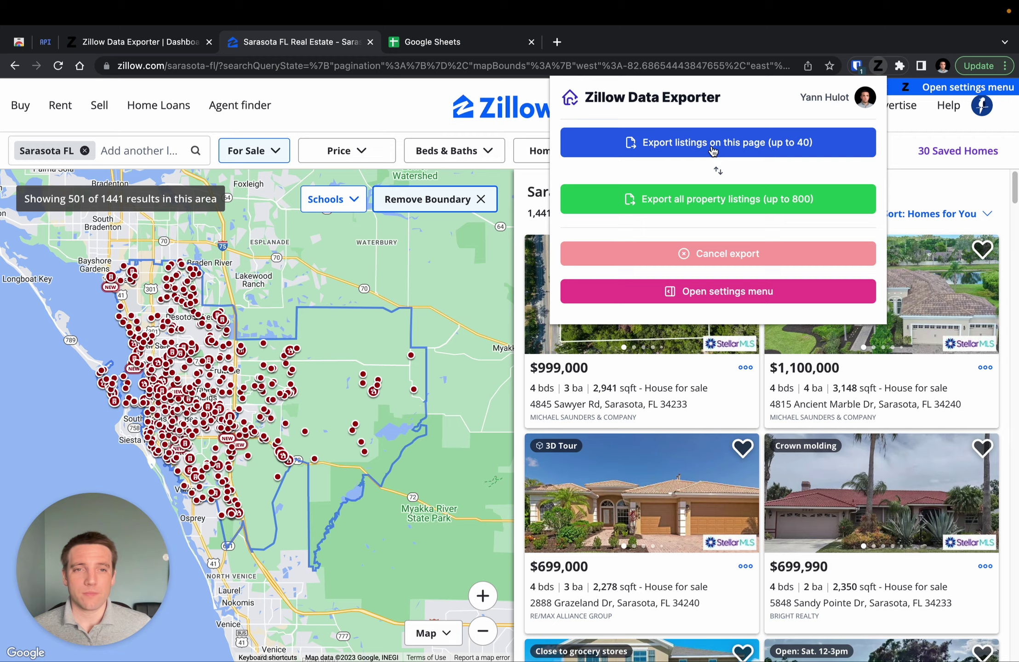
Export this page's listings and open zillow-properties-for-sale-2023-05-23_20_16_24.csv in Google Sheets.
{"action": "left_click", "coordinate": [713, 144]}
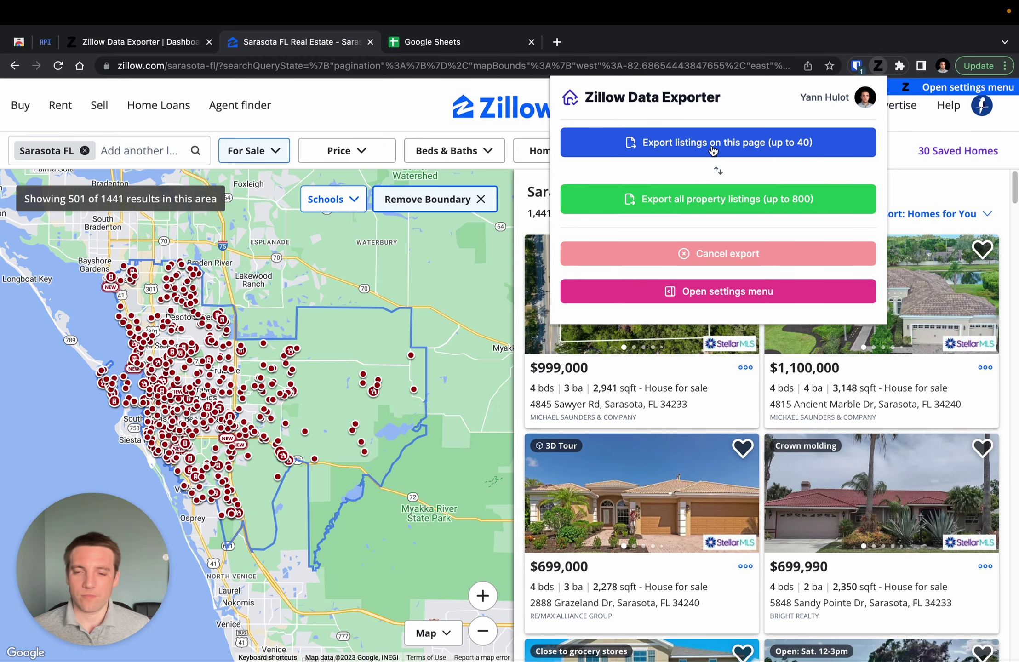
{"action": "left_click", "coordinate": [481, 42]}
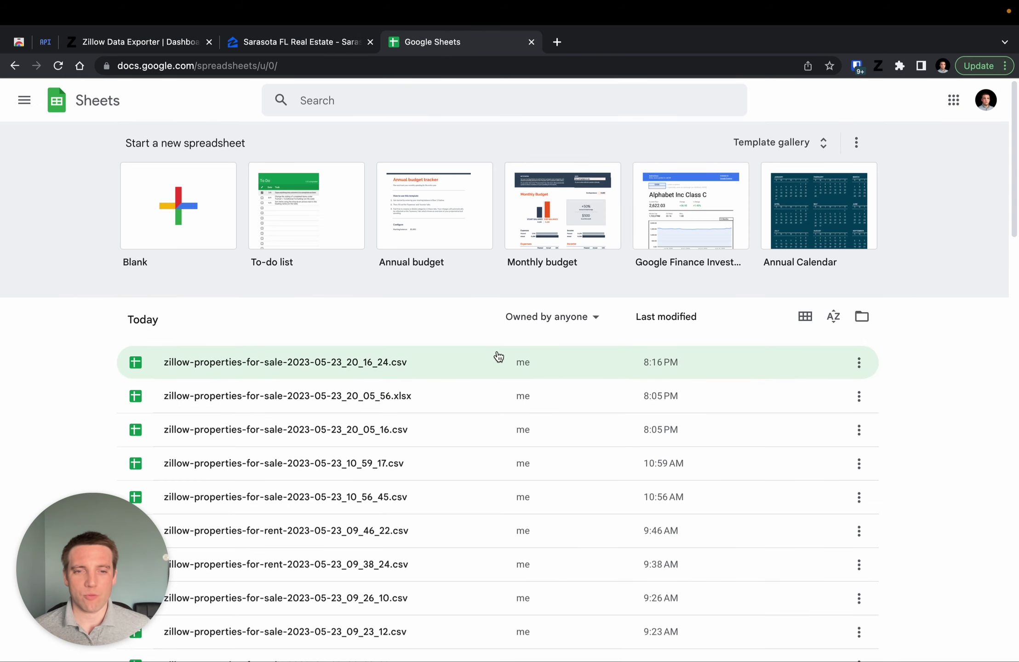
{"action": "left_click", "coordinate": [440, 364]}
{"action": "scroll", "coordinate": [539, 371], "scroll_direction": "down", "scroll_amount": 5}
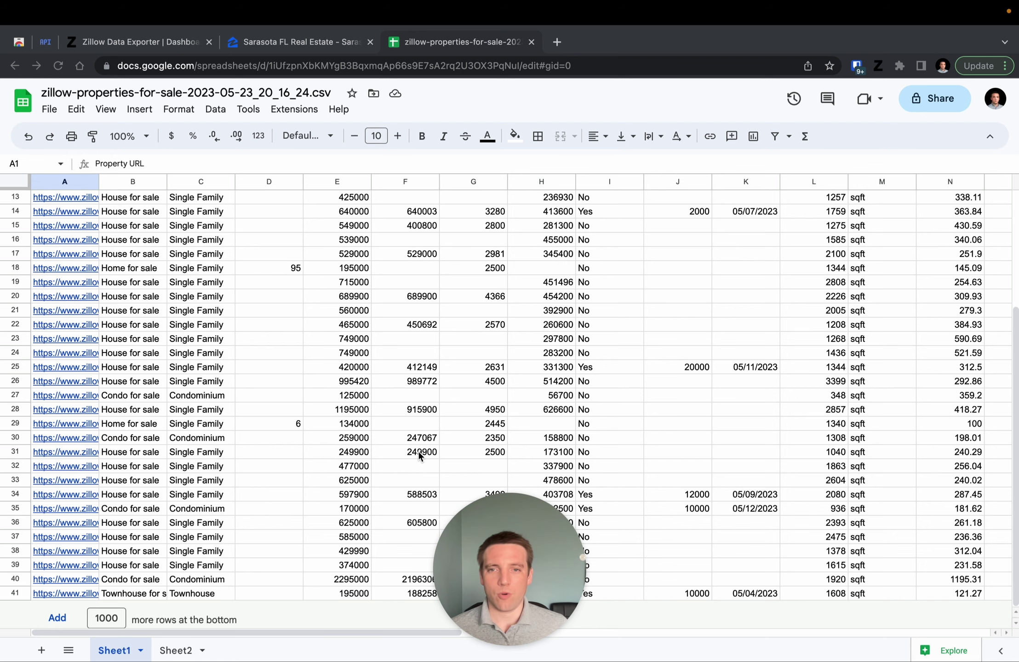
{"action": "scroll", "coordinate": [418, 451], "scroll_direction": "up", "scroll_amount": 4}
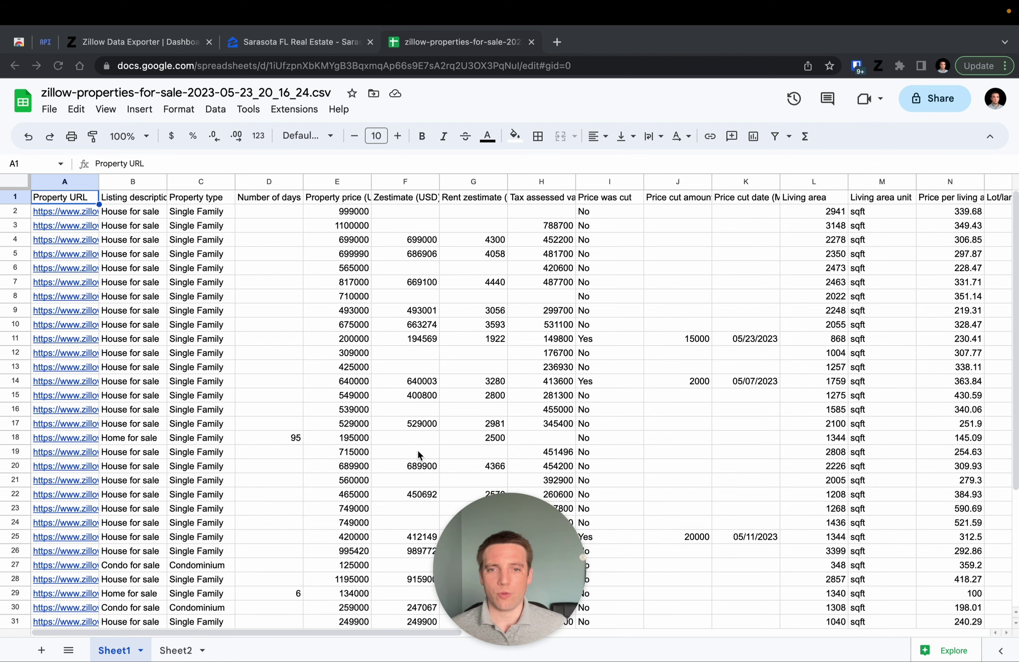
Back on the Sarasota listings, open the exporter's Fields settings for for-sale listings.
{"action": "left_click", "coordinate": [334, 45]}
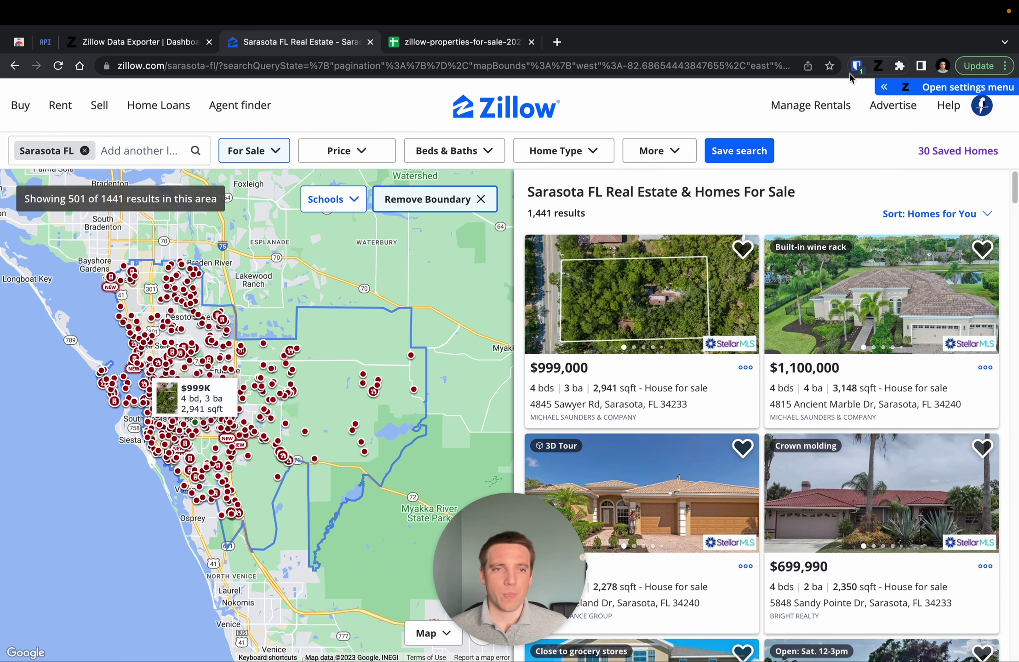
{"action": "left_click", "coordinate": [900, 88]}
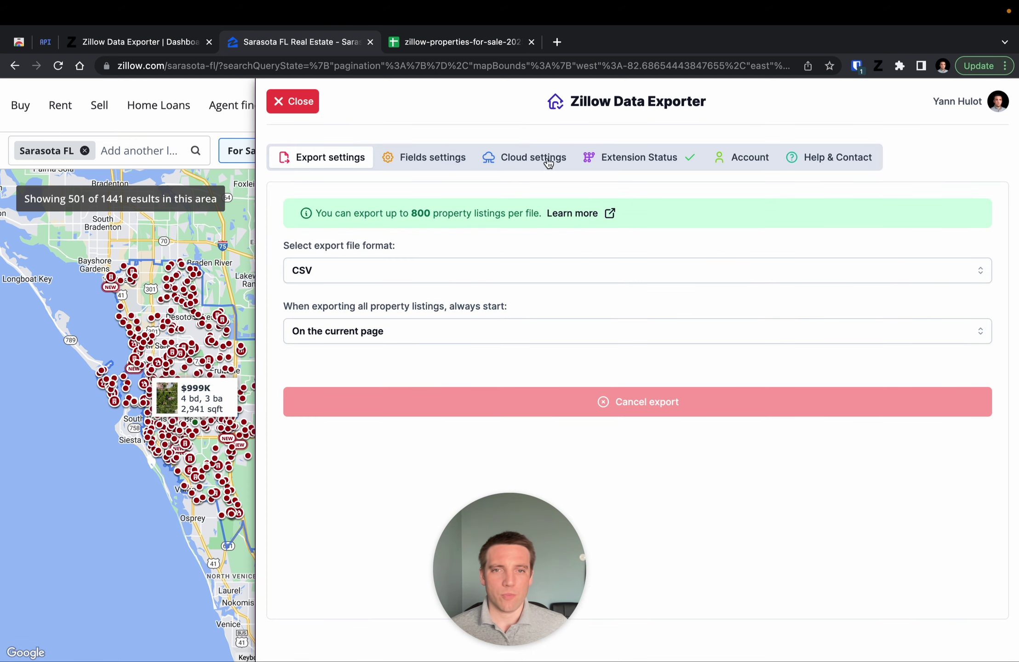
{"action": "left_click", "coordinate": [439, 160]}
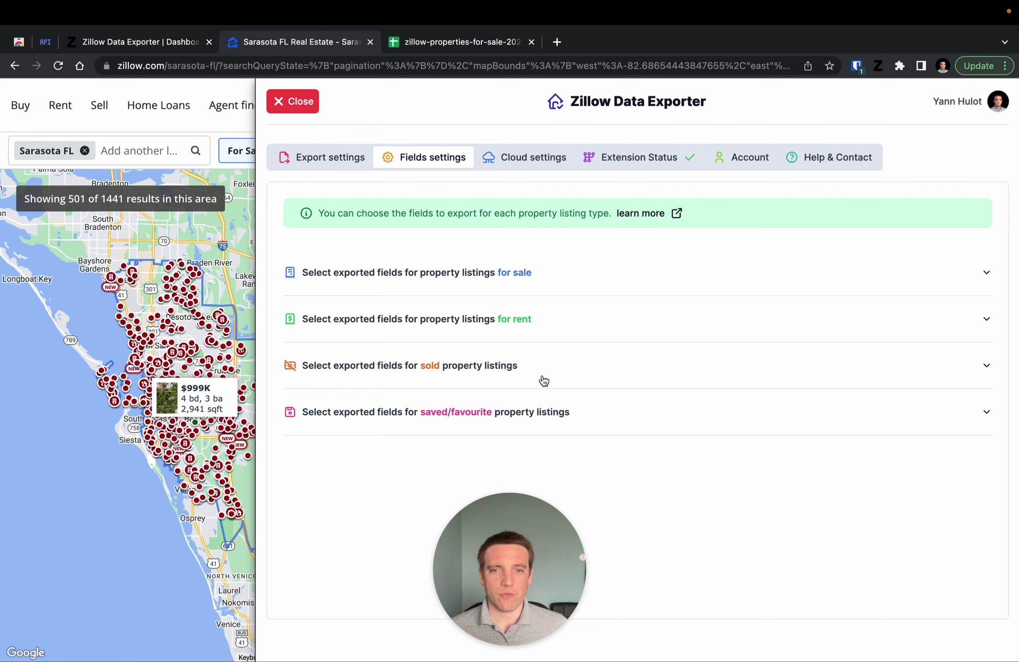
{"action": "left_click", "coordinate": [570, 275]}
{"action": "scroll", "coordinate": [389, 359], "scroll_direction": "down", "scroll_amount": 6}
{"action": "scroll", "coordinate": [310, 260], "scroll_direction": "up", "scroll_amount": 1}
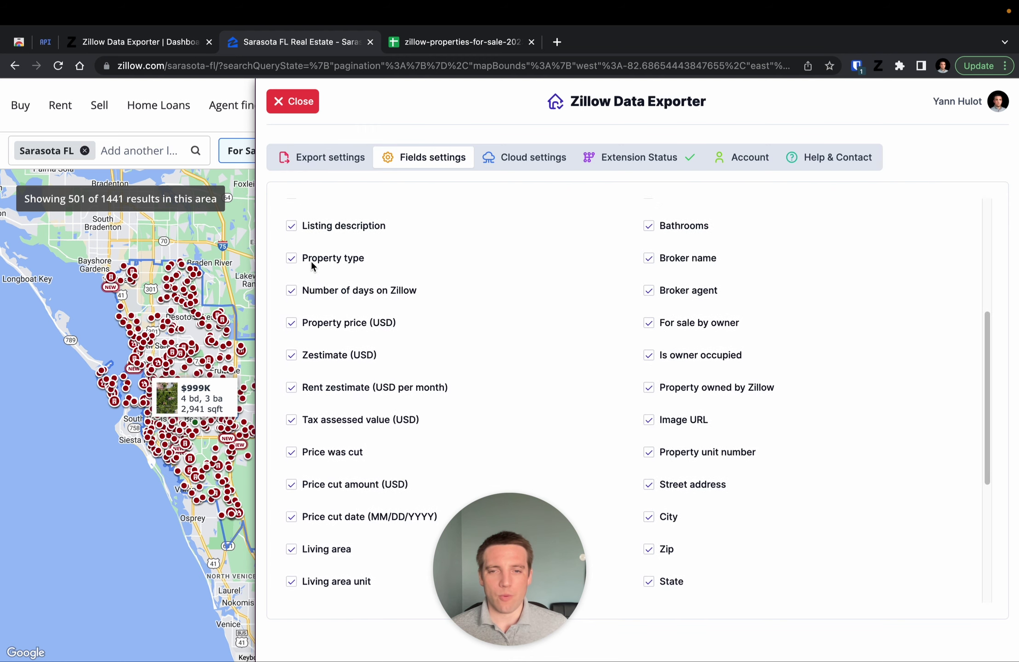
{"action": "scroll", "coordinate": [304, 228], "scroll_direction": "up", "scroll_amount": 3}
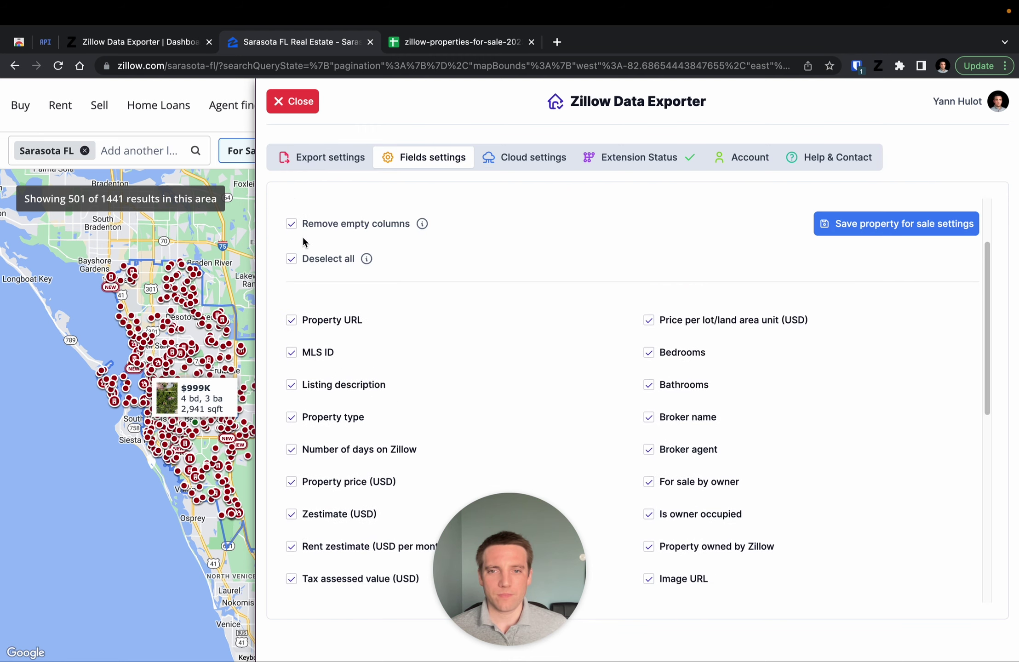
Deselect all fields, tick only Property URL and Listing description, and save the for-sale settings.
{"action": "left_click", "coordinate": [297, 259]}
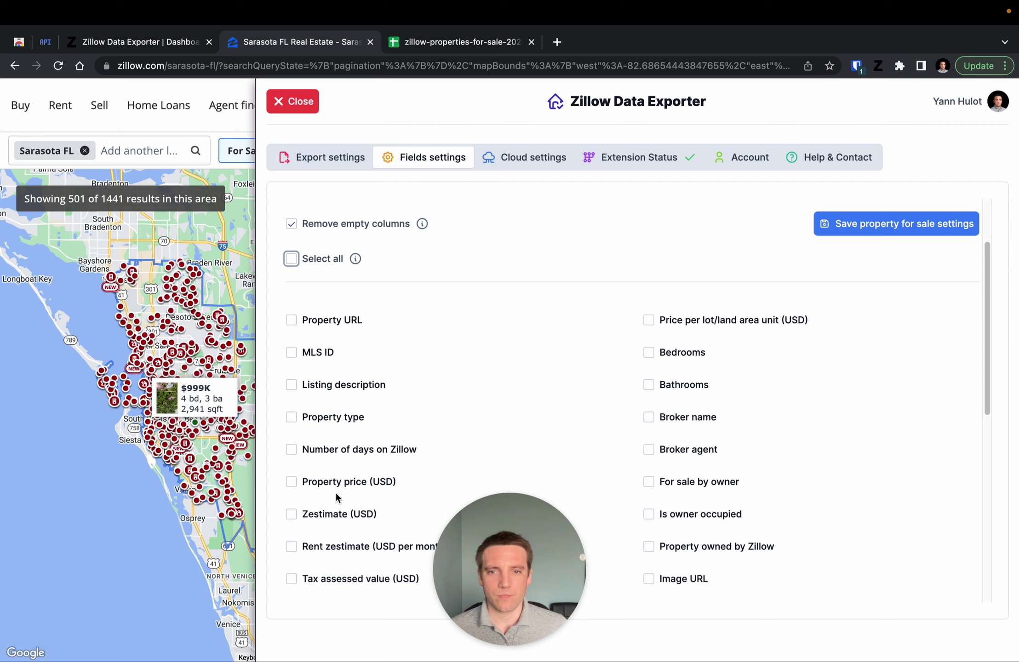
{"action": "left_click", "coordinate": [293, 321]}
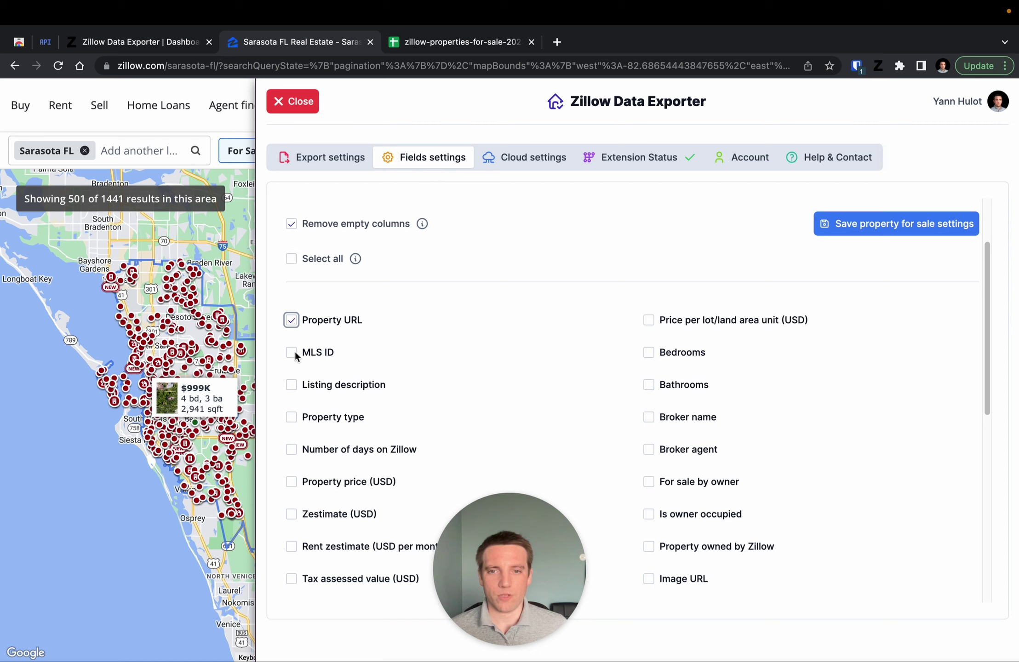
{"action": "left_click", "coordinate": [296, 388]}
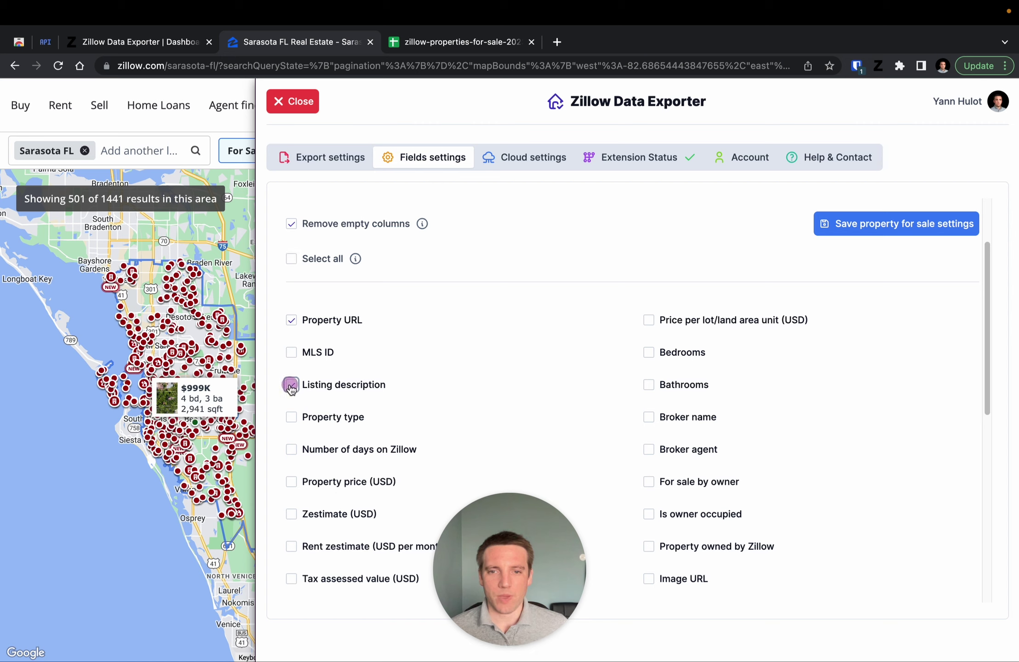
{"action": "left_click", "coordinate": [908, 234]}
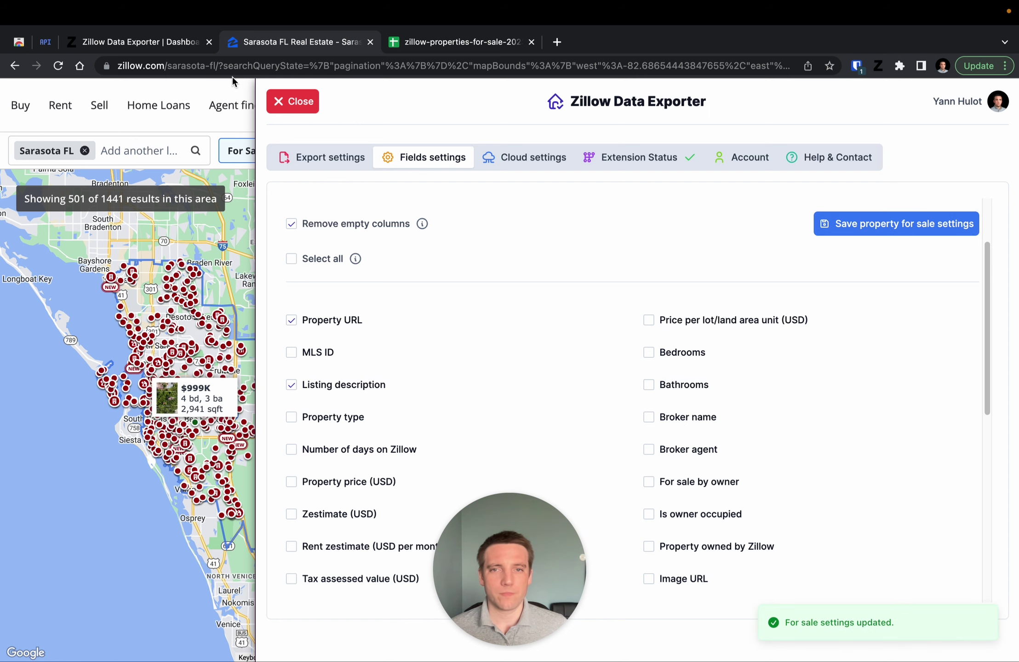
Close the exporter settings and export the listings on the current page.
{"action": "left_click", "coordinate": [298, 105]}
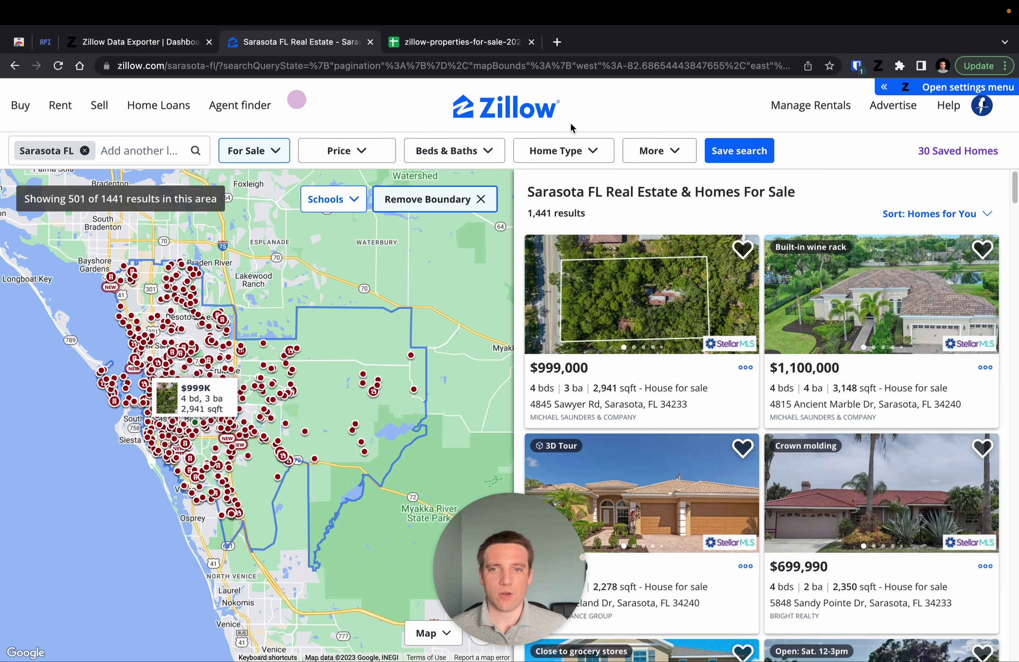
{"action": "left_click", "coordinate": [877, 70]}
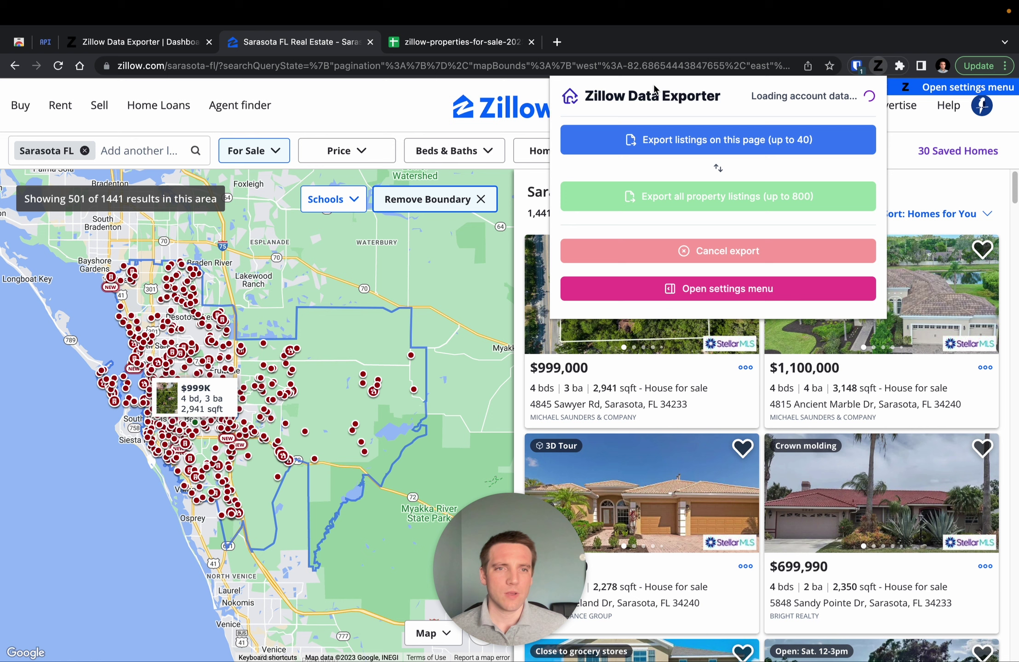
{"action": "left_click", "coordinate": [719, 145]}
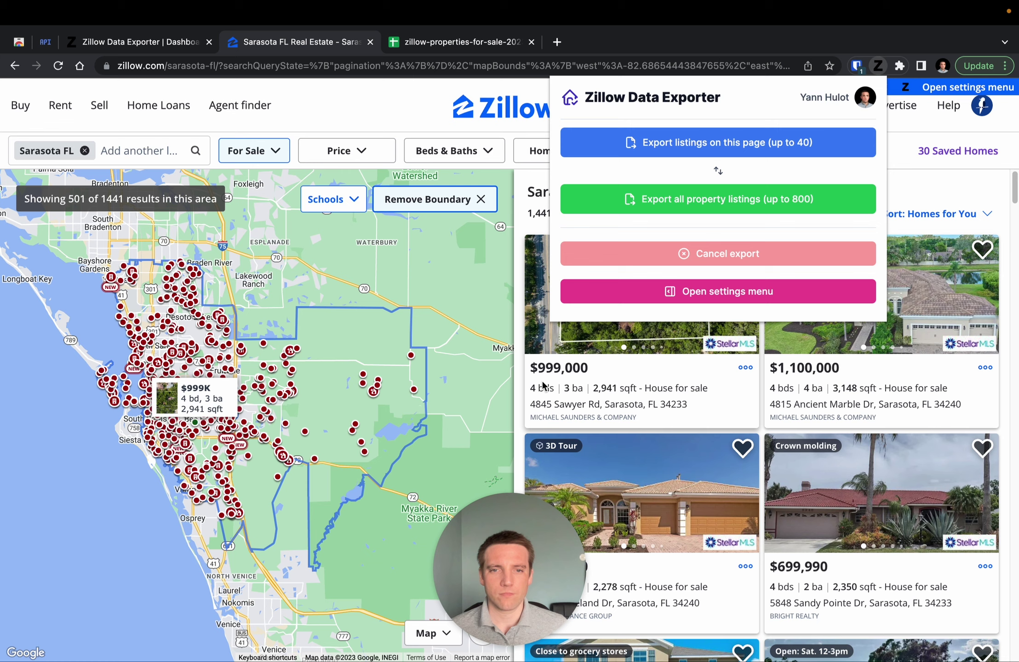
Open zillow-properties-for-sale-2023-05-23_20_17_05.csv from the Google Sheets file list.
{"action": "left_click", "coordinate": [479, 42]}
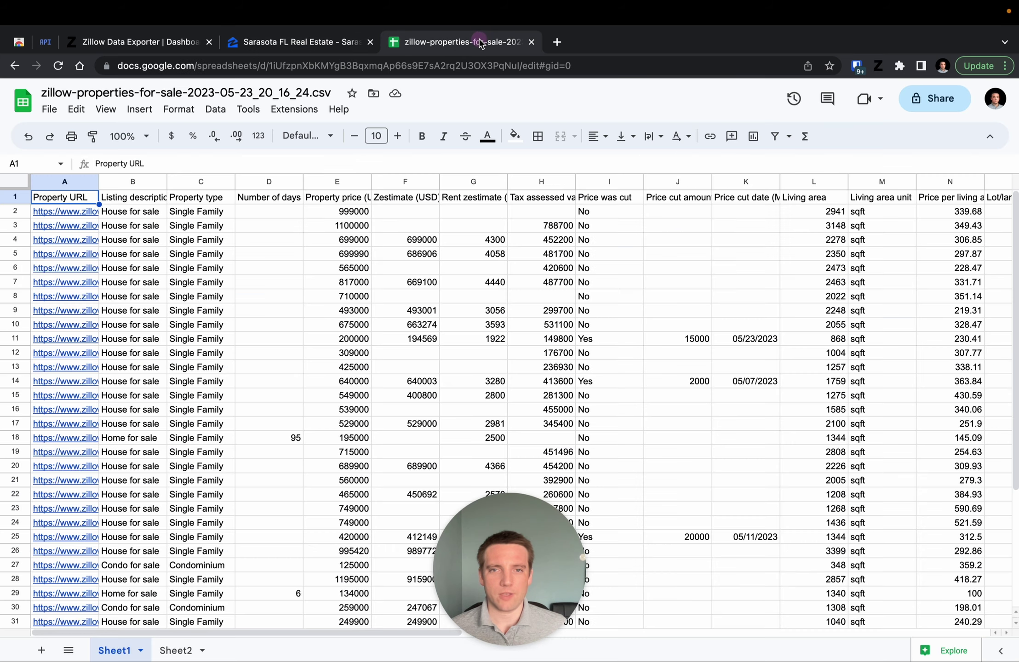
{"action": "left_click", "coordinate": [25, 103]}
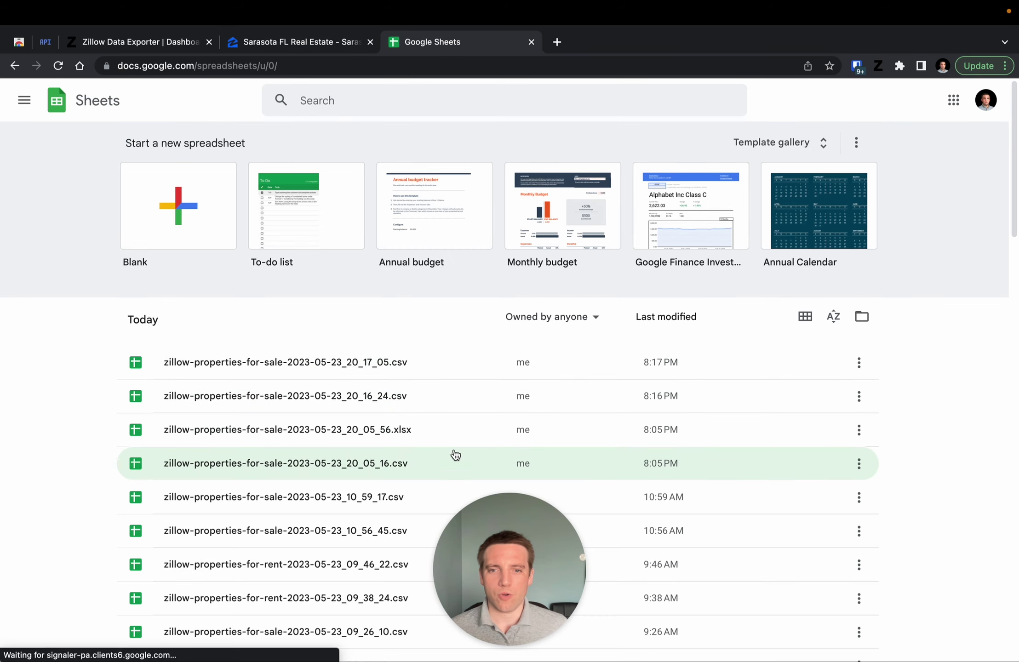
{"action": "left_click", "coordinate": [420, 359]}
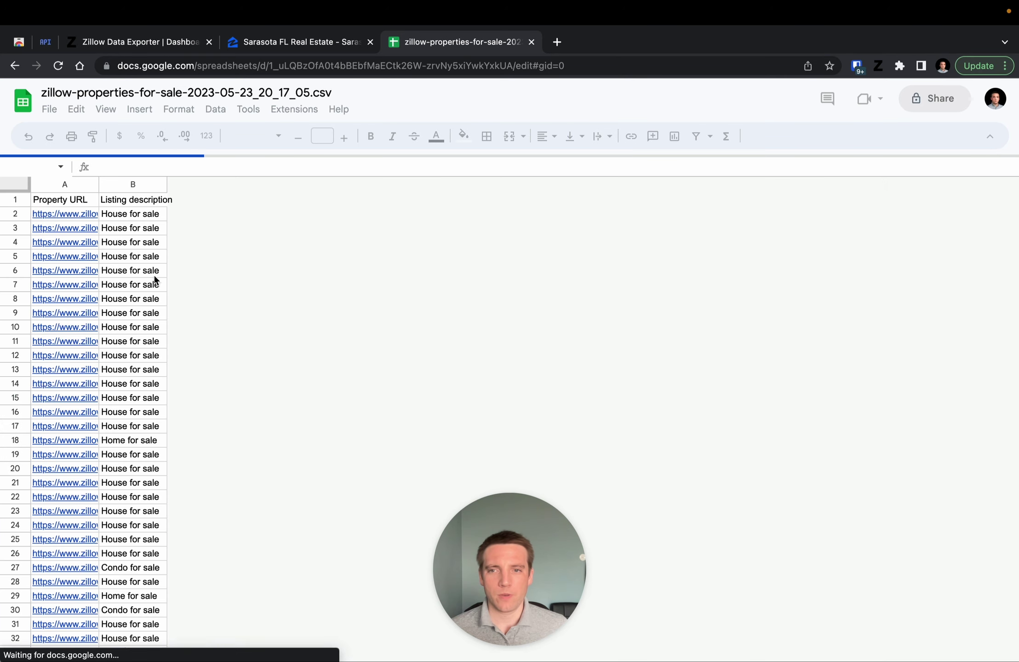